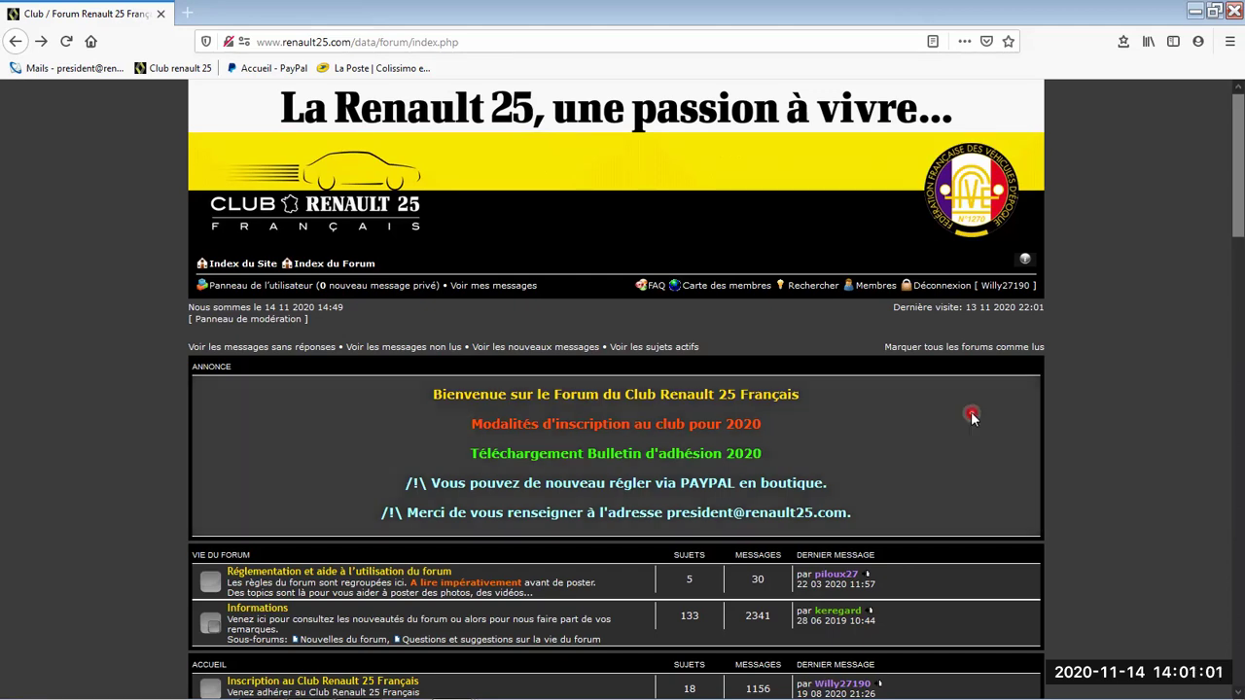
Reveal the desktop behind the browser, view the photo 2 Exterieur.jpg in the photo viewer, and close the viewer.
click(1052, 8)
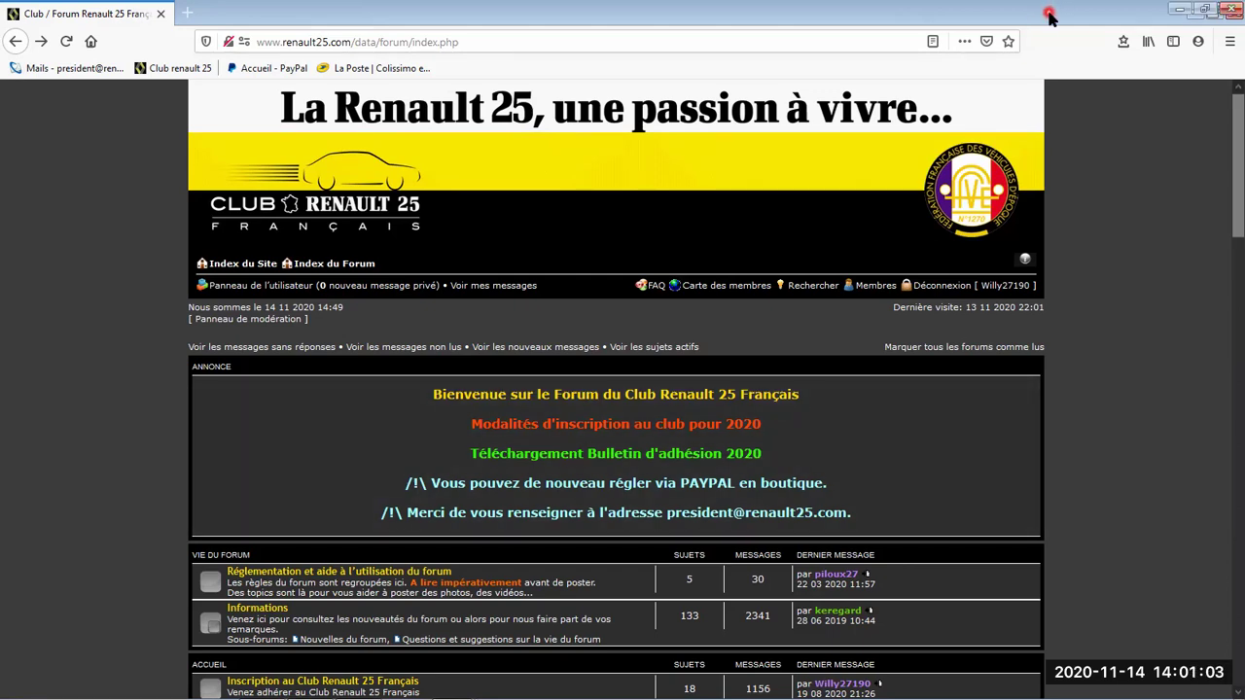
double_click(1049, 14)
click(684, 222)
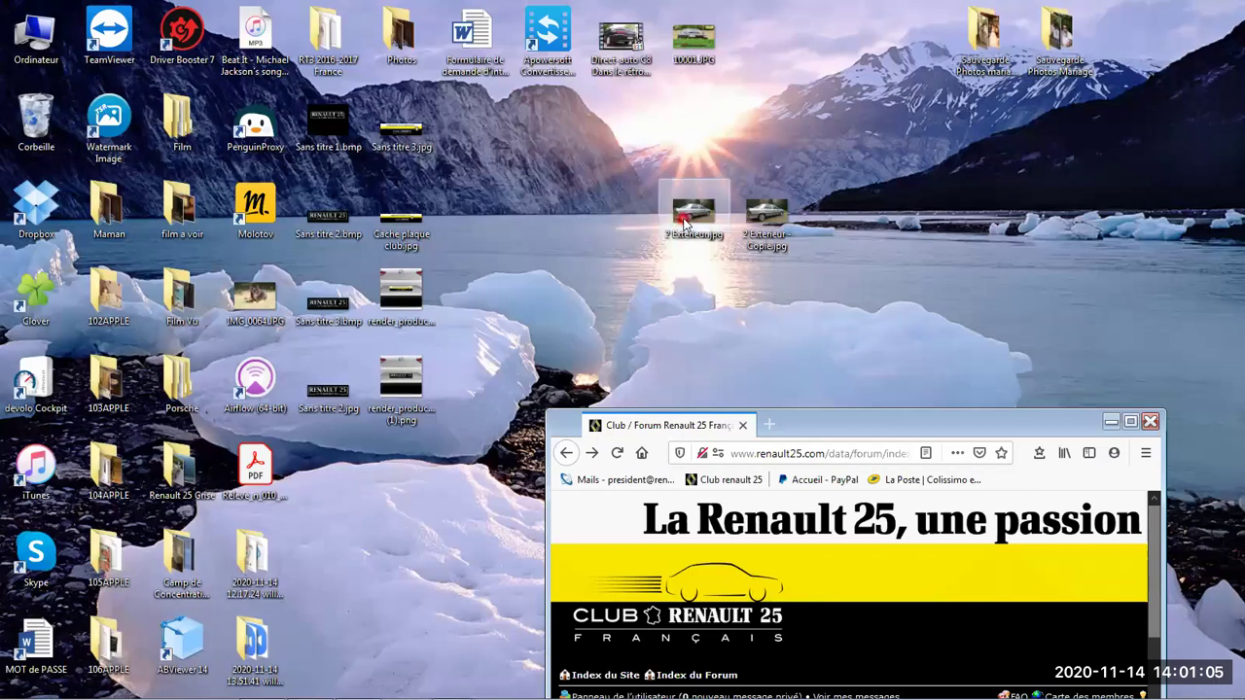
double_click(684, 222)
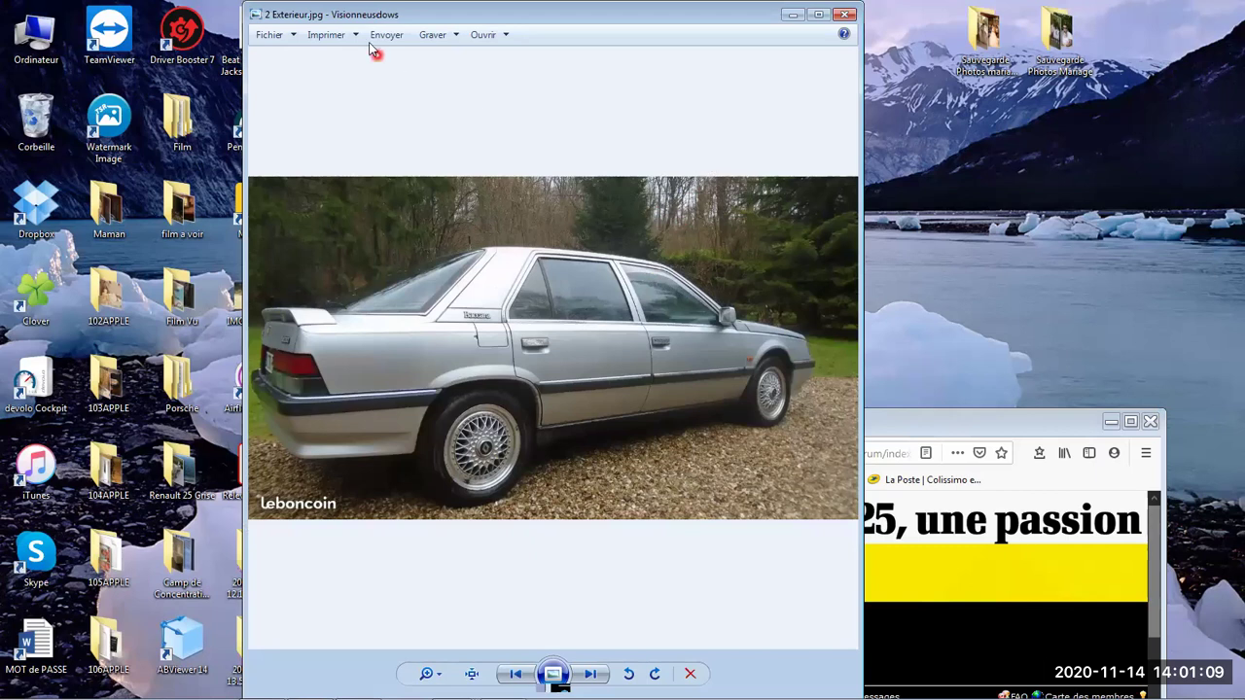
drag(331, 13, 348, 108)
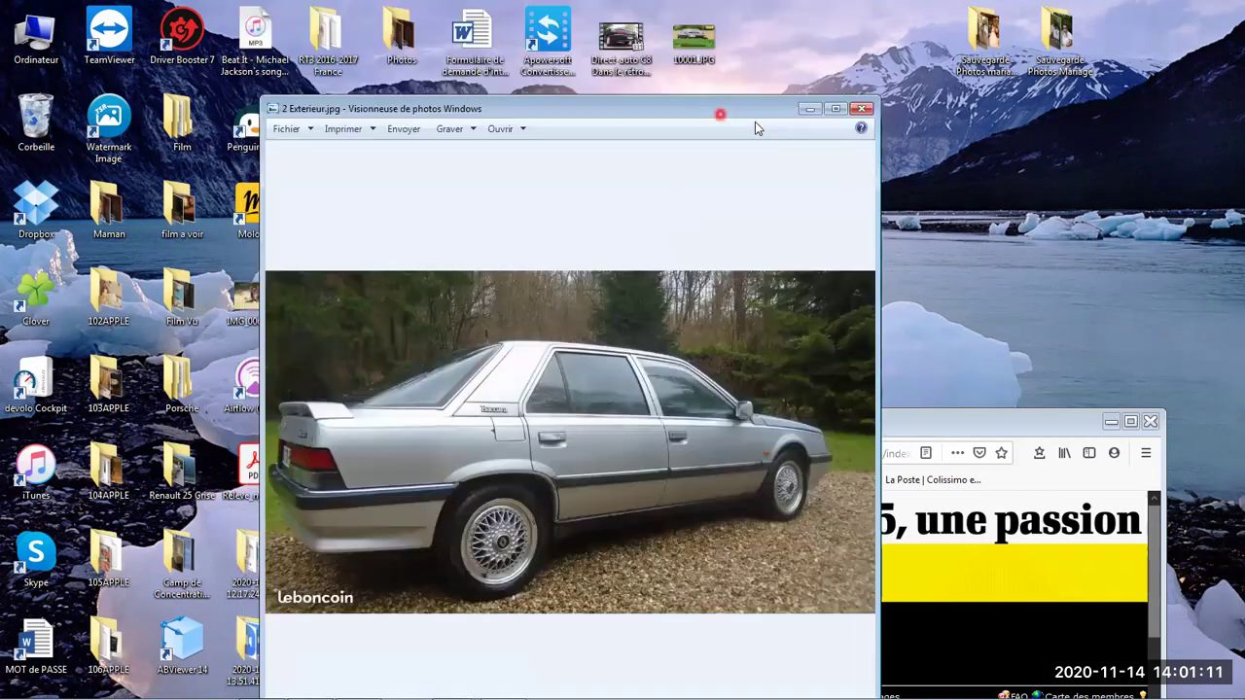
click(862, 110)
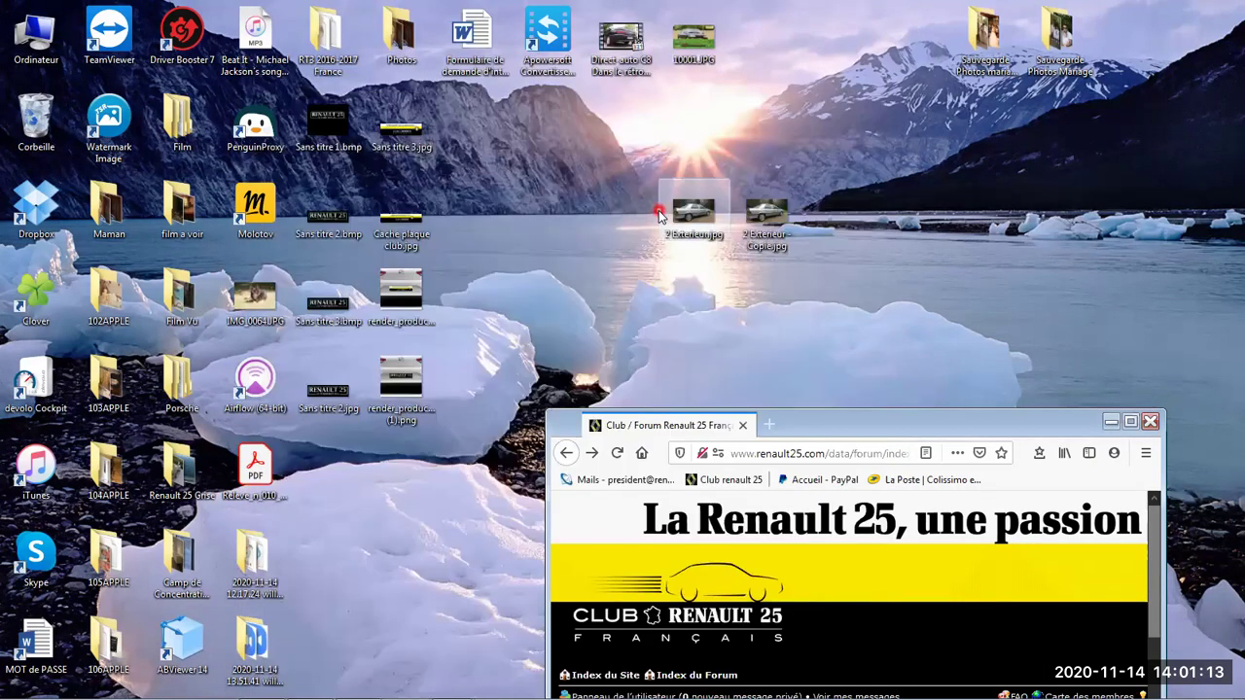
Check the image dimensions in the detailed properties of 2 Exterieur.jpg on the desktop.
right_click(690, 209)
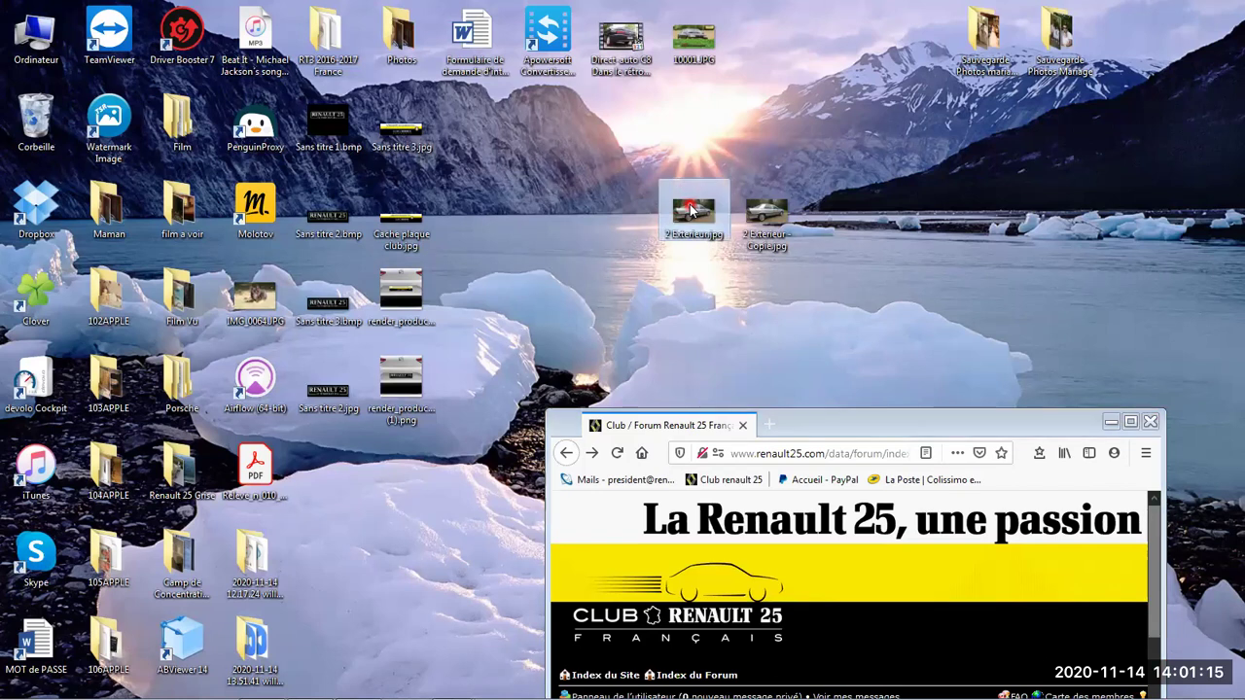
key(ctrl+v)
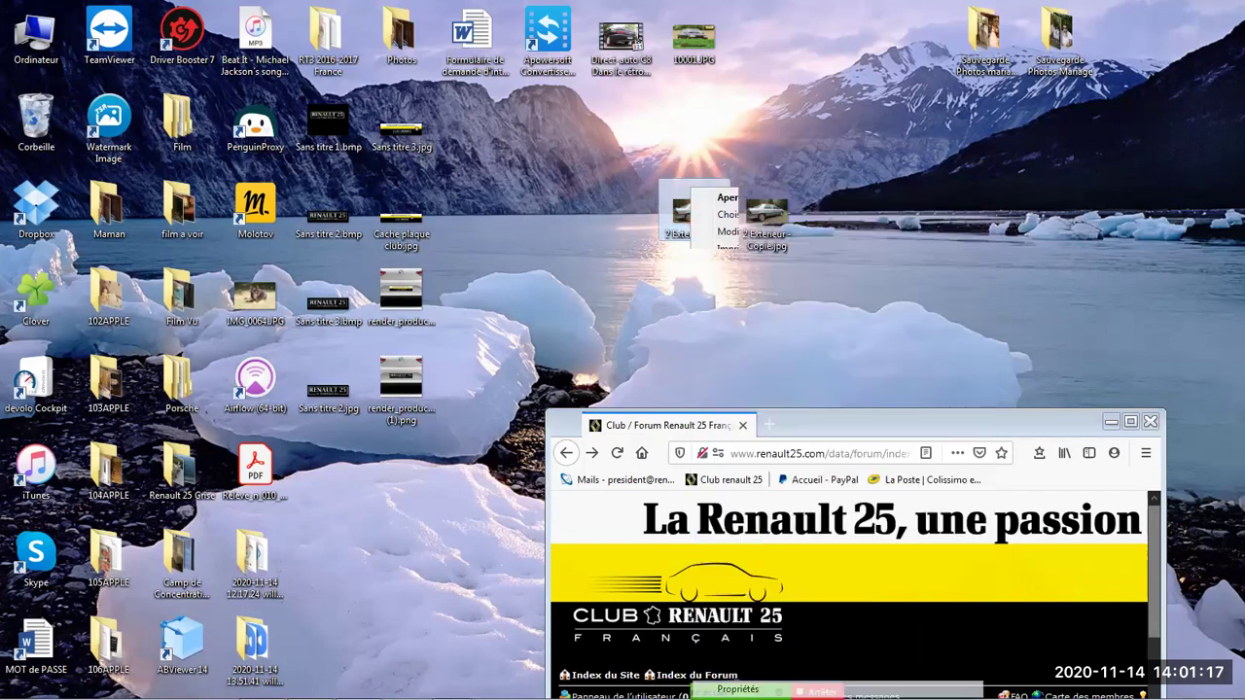
click(795, 243)
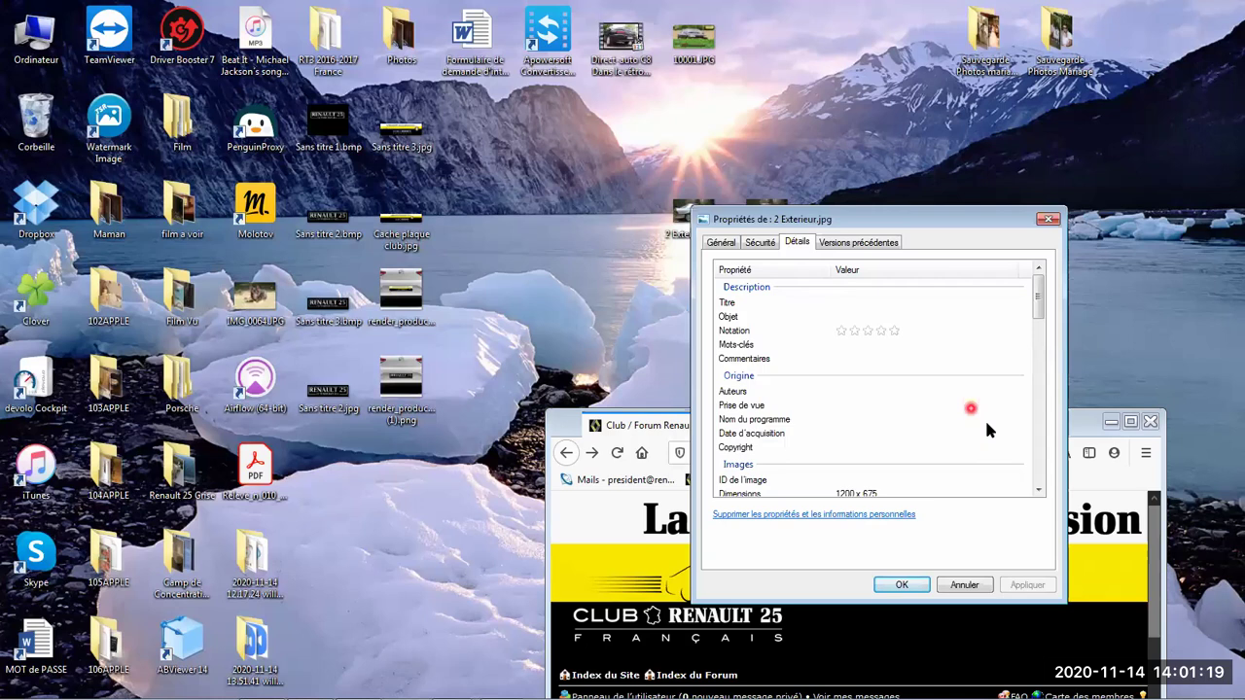
click(1039, 321)
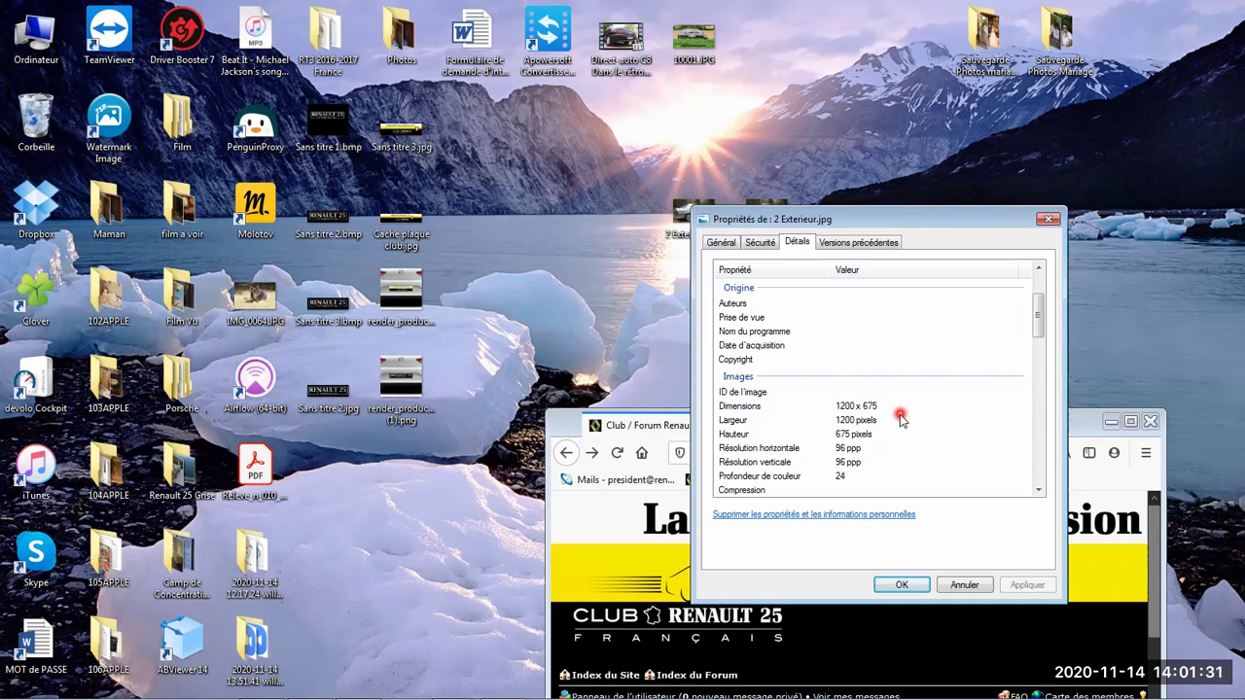
click(903, 584)
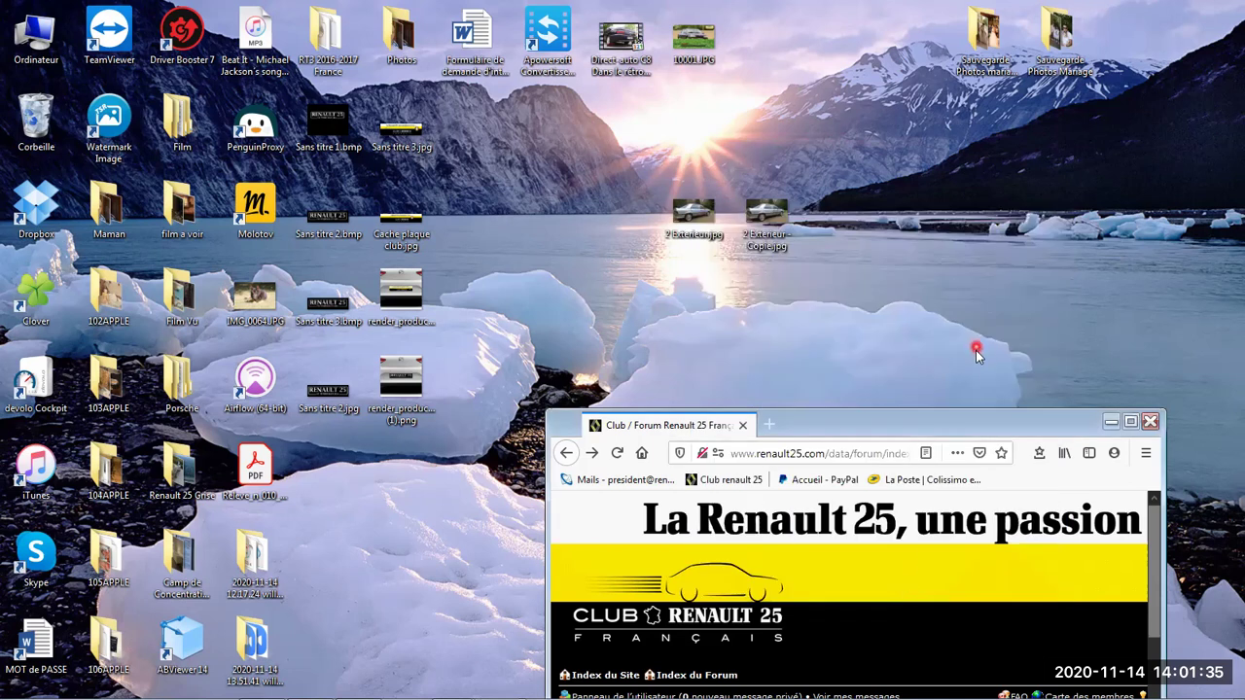
Switch back to the maximized browser and start a new topic in the forum section "Présentation de votre Renault 25".
double_click(927, 425)
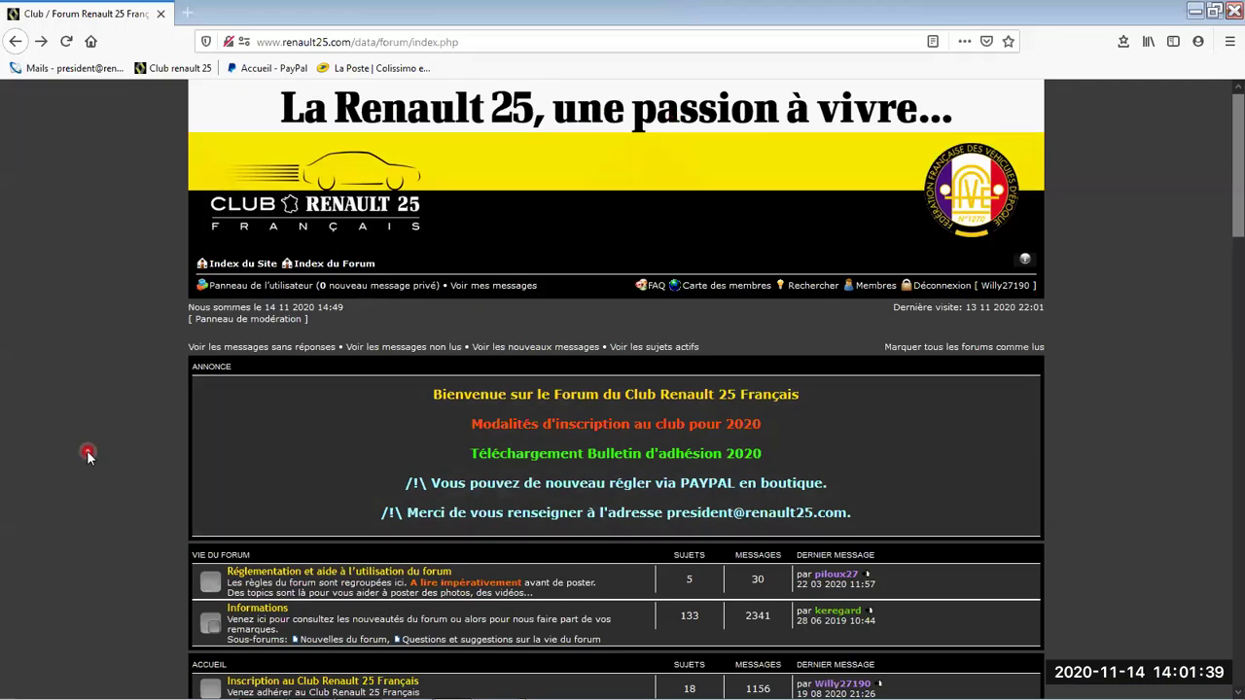
scroll(87, 450, down, 3)
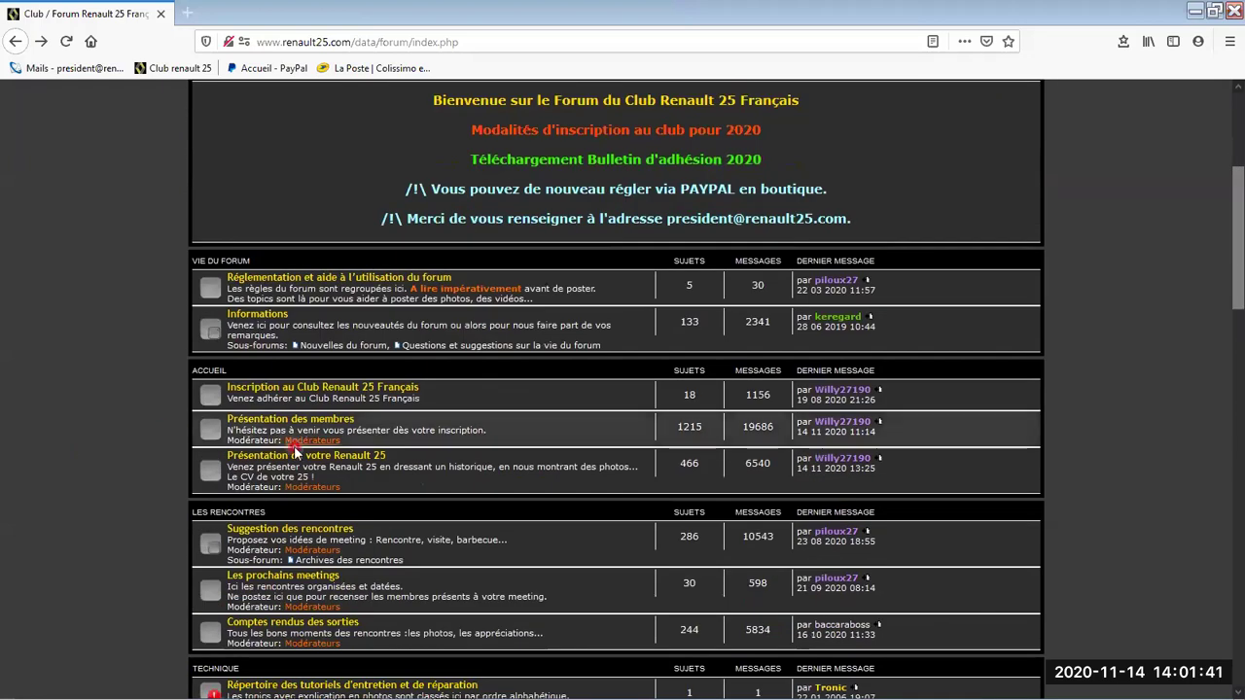
click(305, 458)
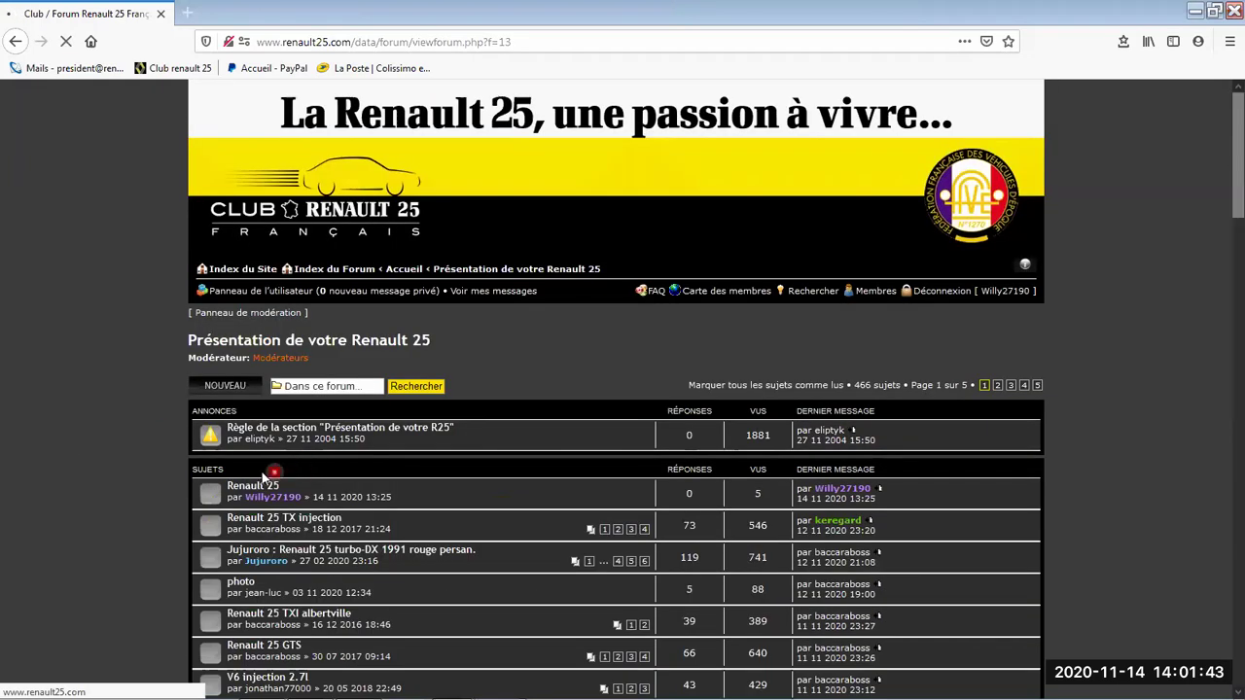
click(239, 390)
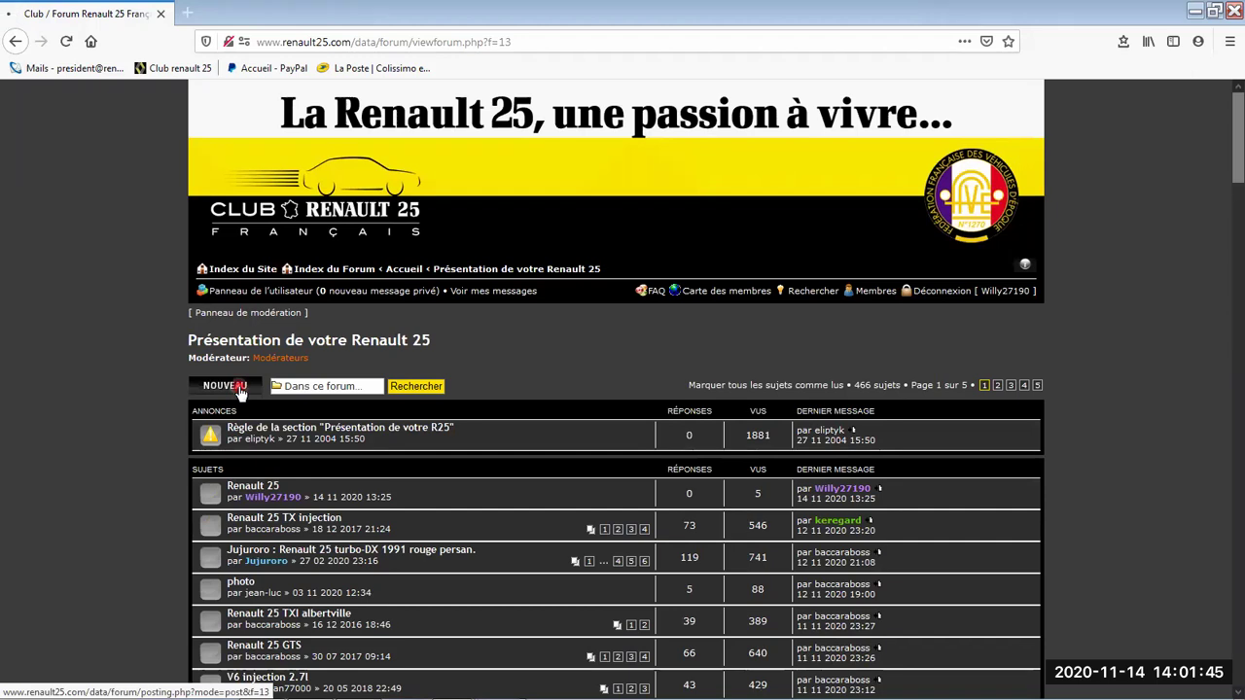
Upload 2 Exterieur.jpg from the desktop to the Casimages image host embedded below the message field.
scroll(131, 383, down, 3)
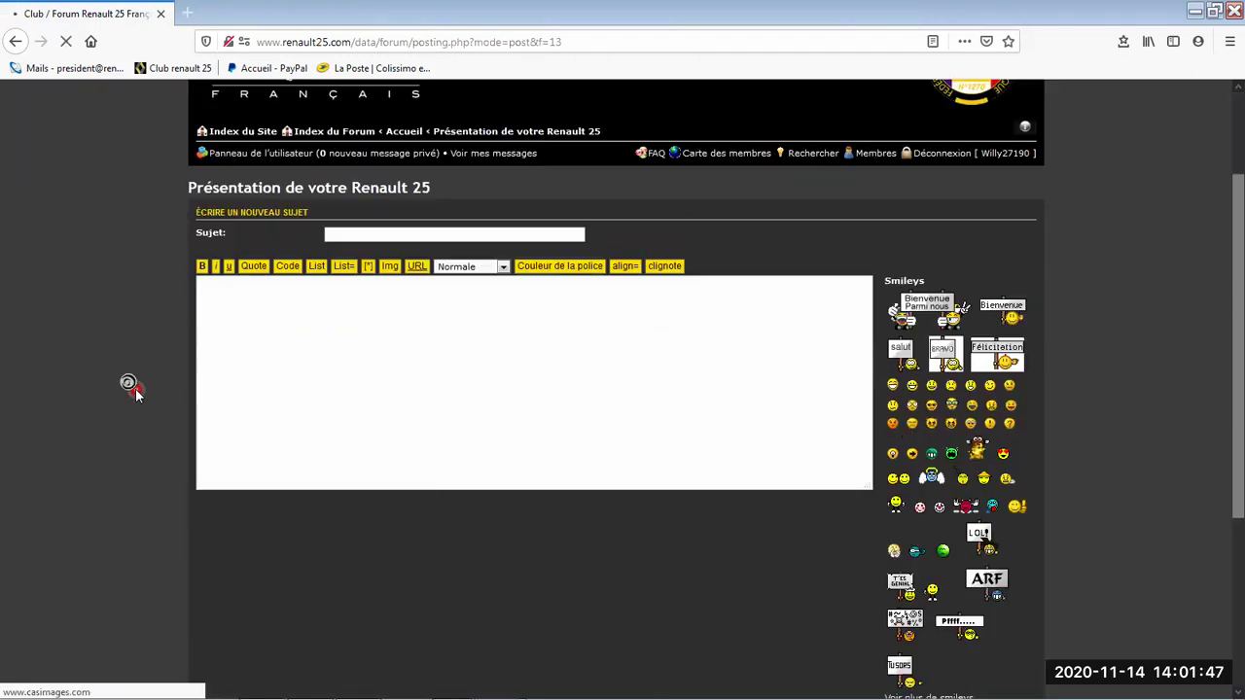
click(234, 522)
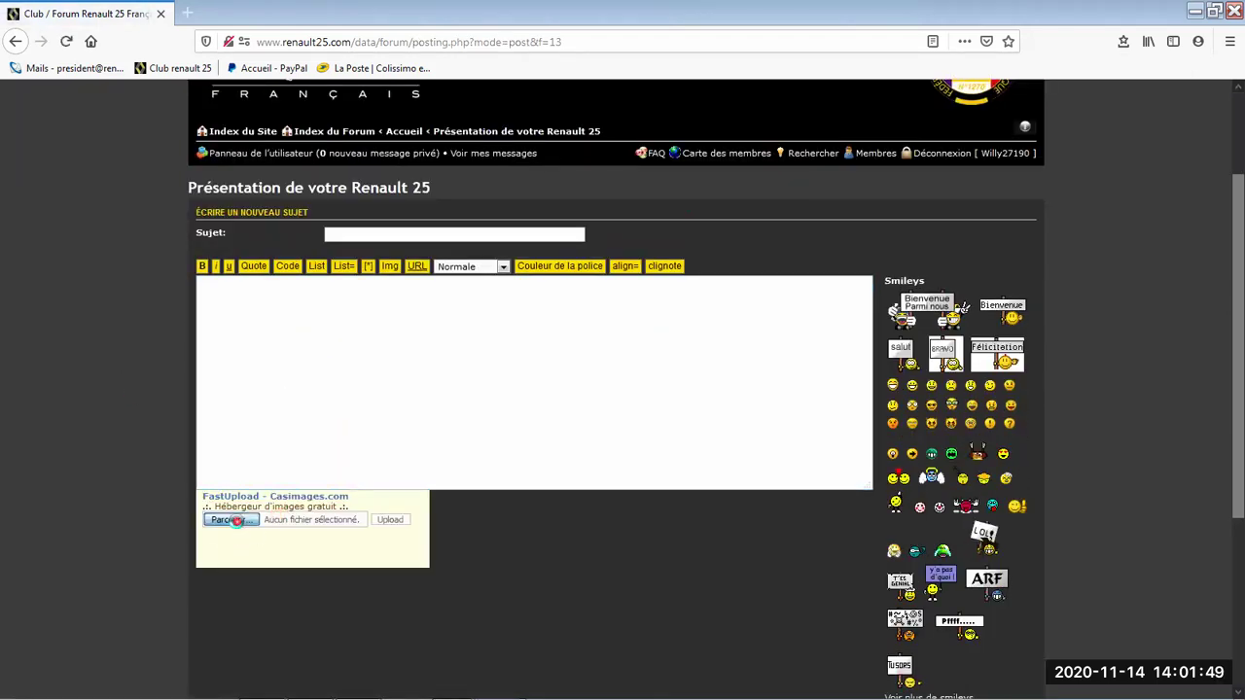
scroll(487, 336, down, 5)
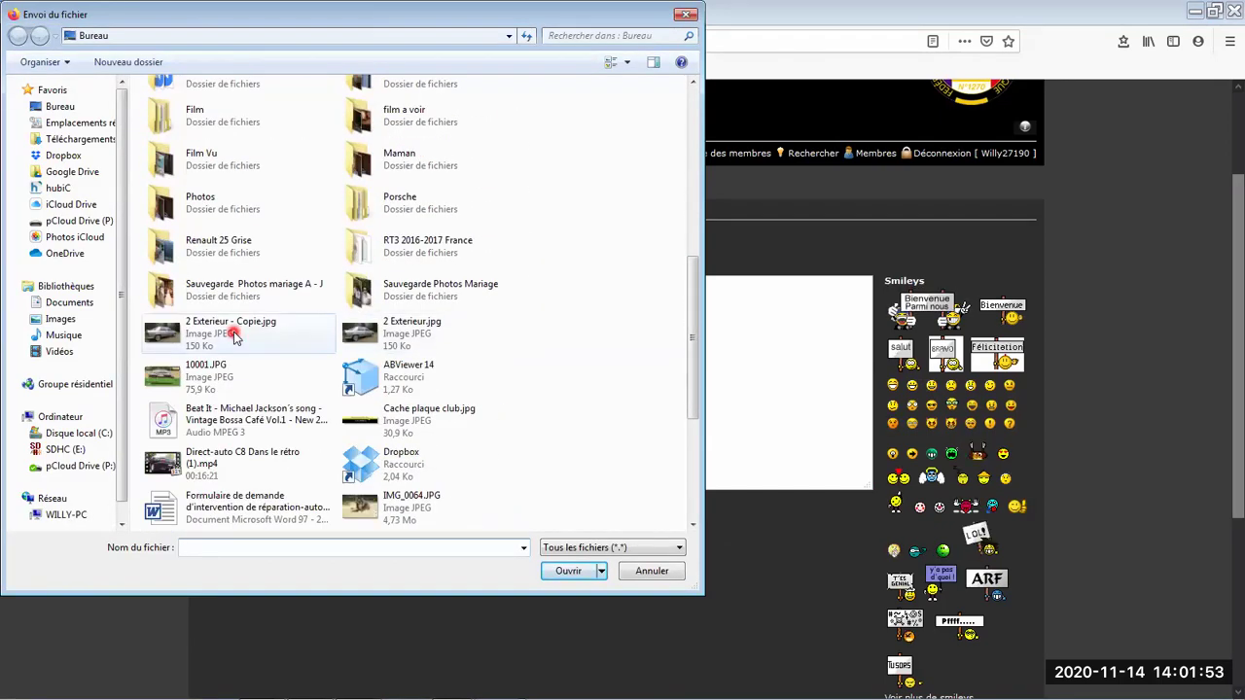
double_click(391, 334)
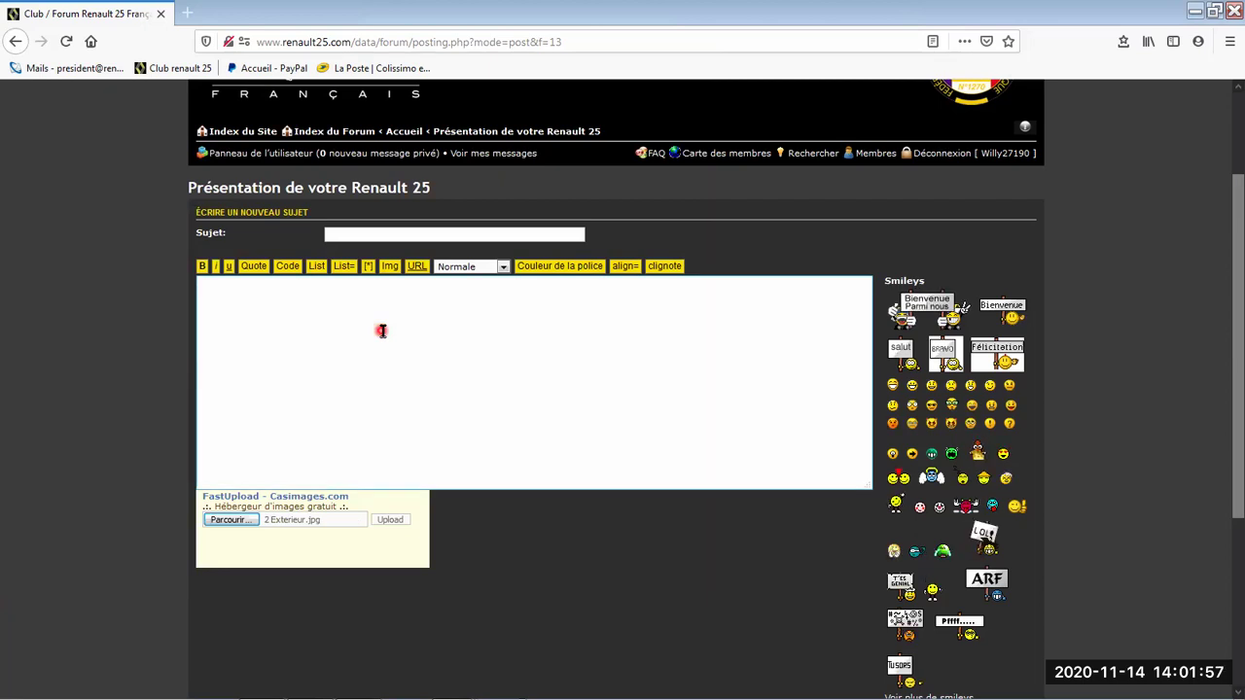
click(390, 520)
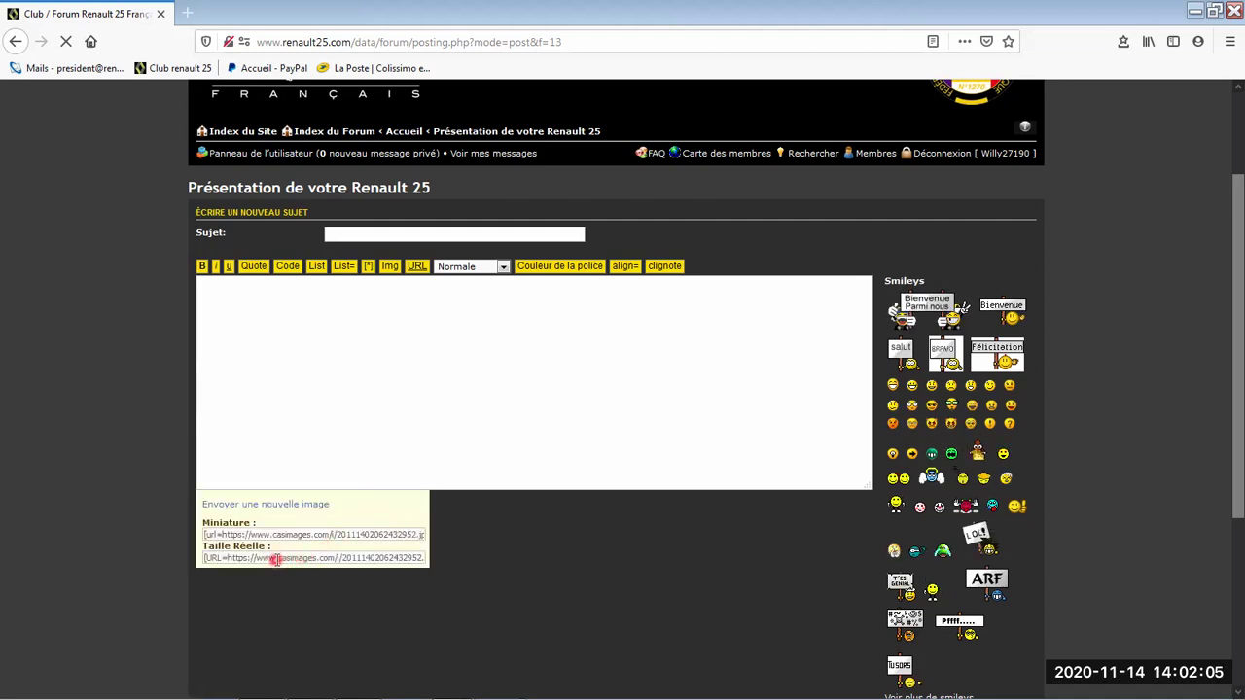
Copy the "Taille Réelle" code of the uploaded image and paste it into the message body.
click(276, 560)
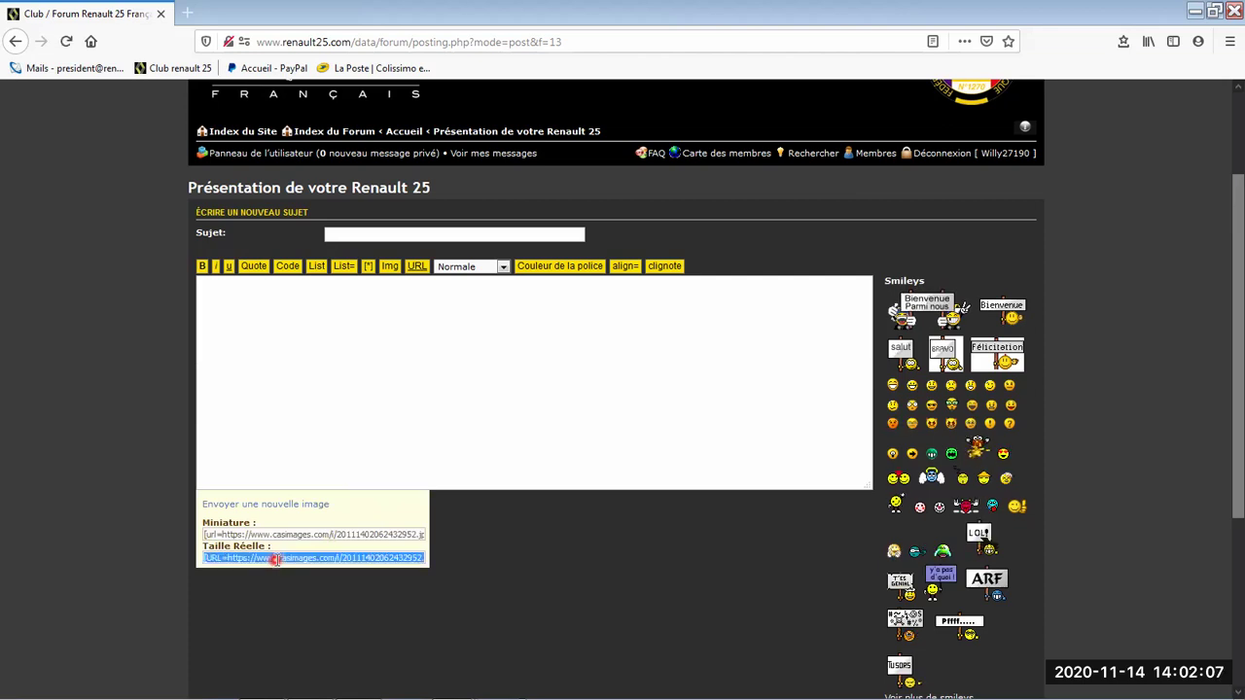
right_click(276, 560)
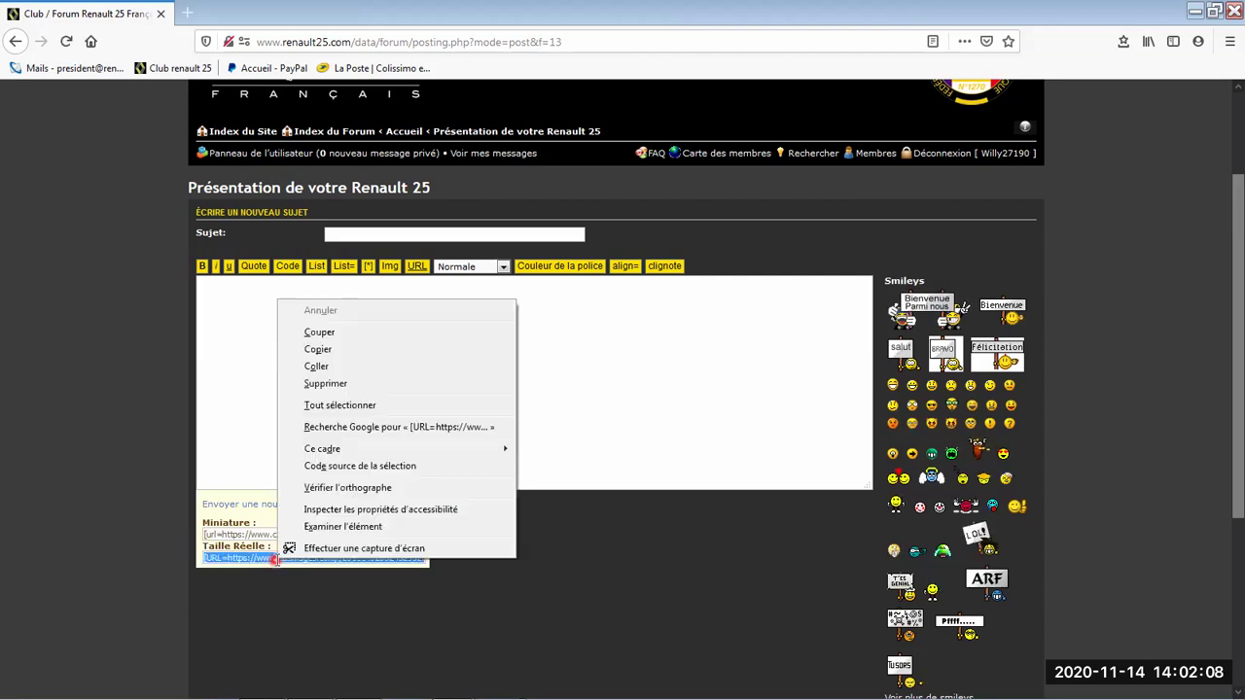
click(328, 351)
right_click(328, 351)
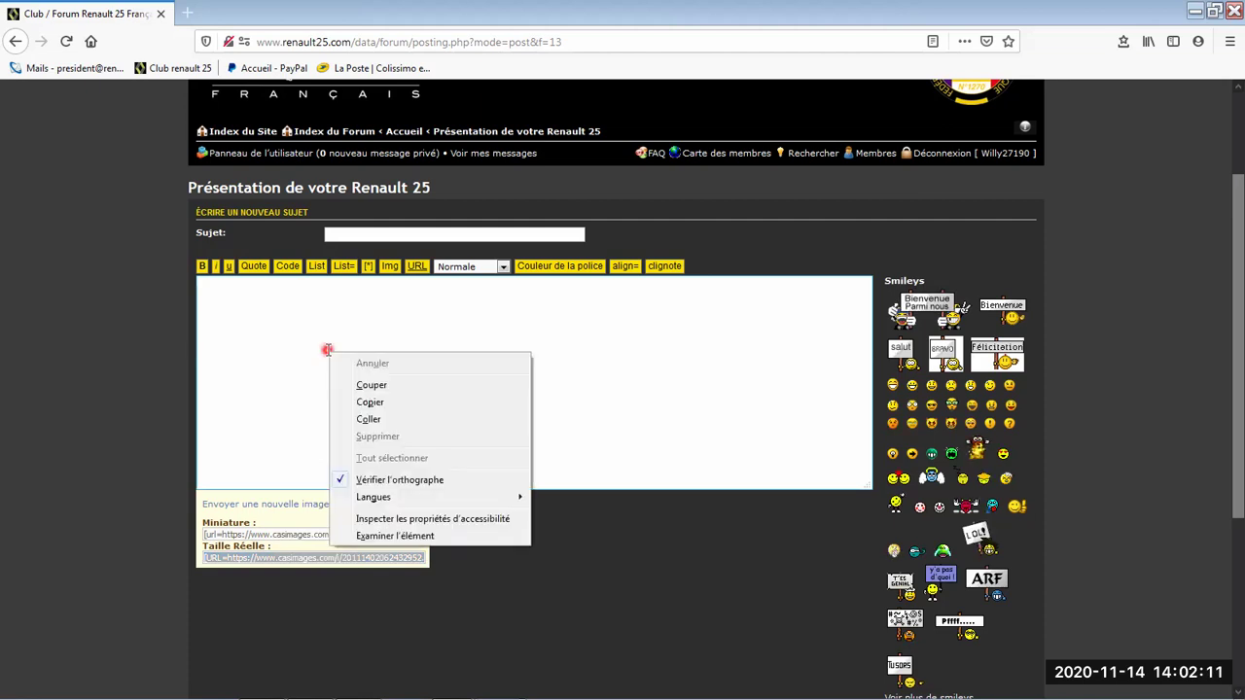
click(371, 419)
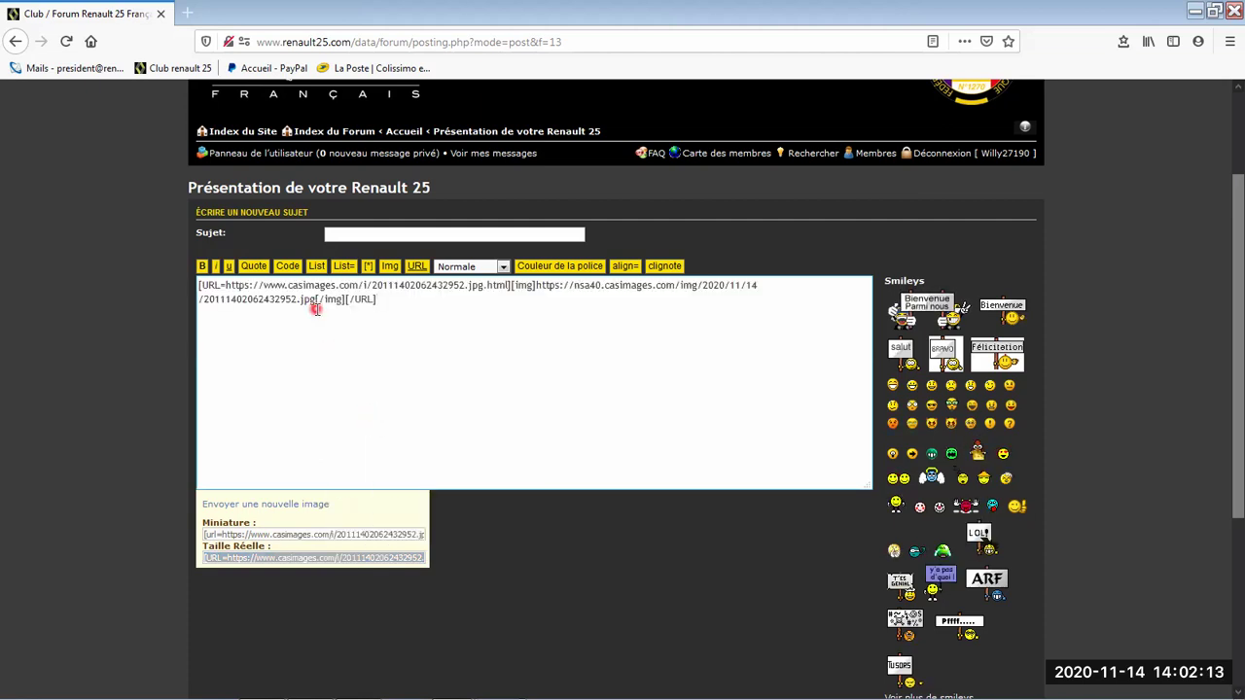
Preview the new topic to check how the full-size photo displays.
click(615, 552)
scroll(608, 550, down, 4)
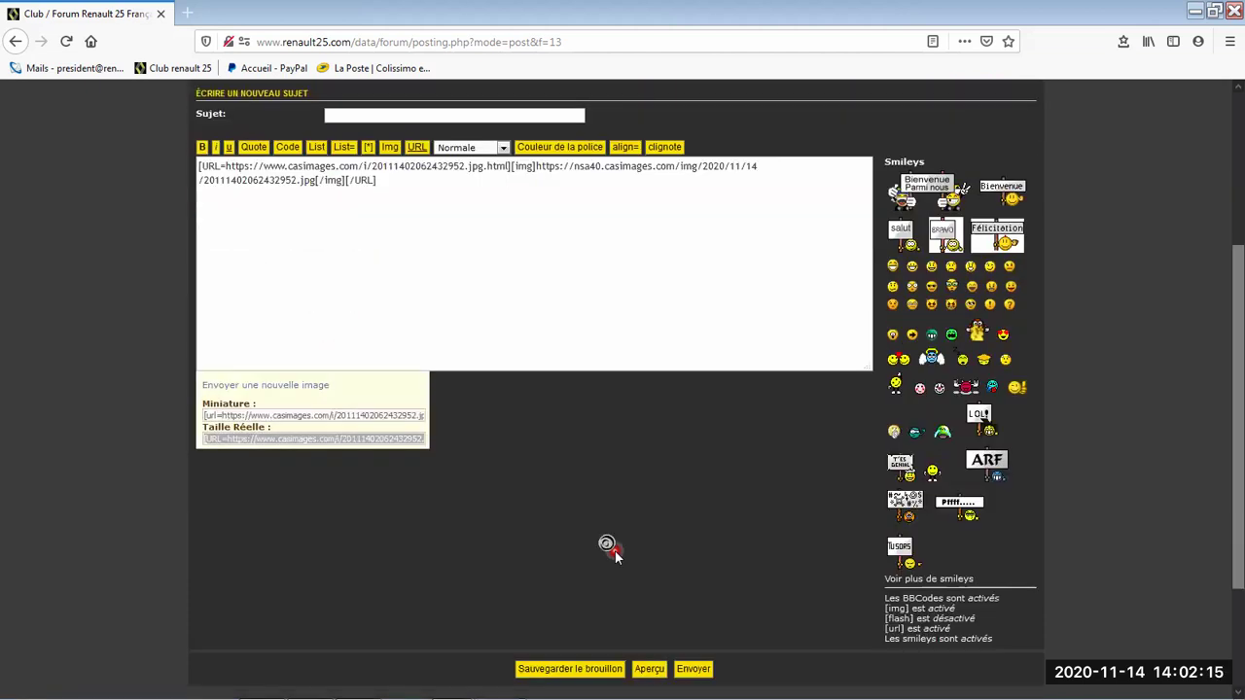
click(650, 590)
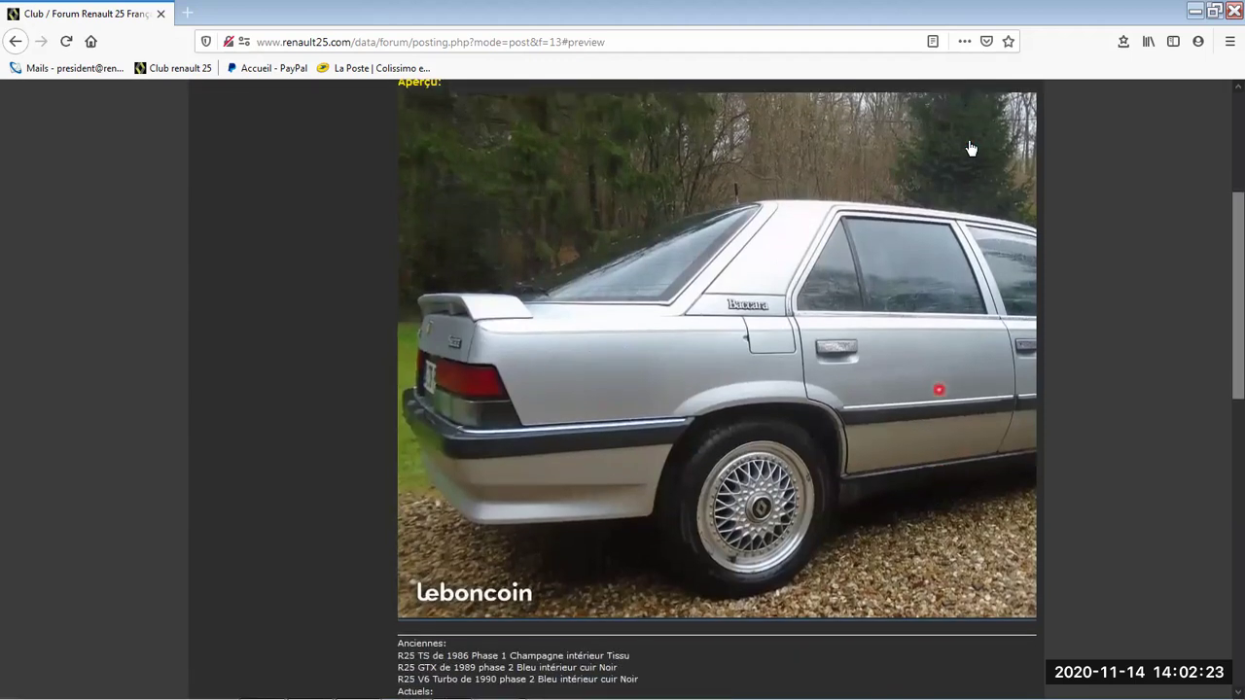
Shrink the browser to reveal the desktop and launch Paint from the Windows accessories.
double_click(972, 14)
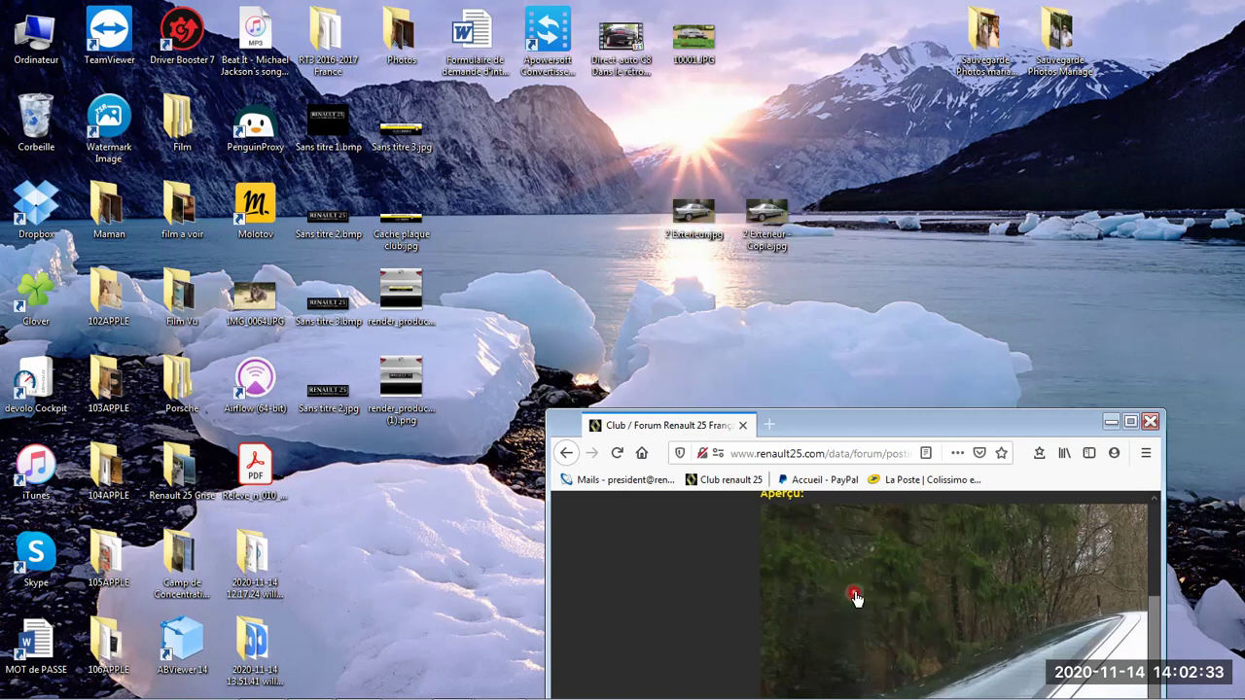
click(769, 216)
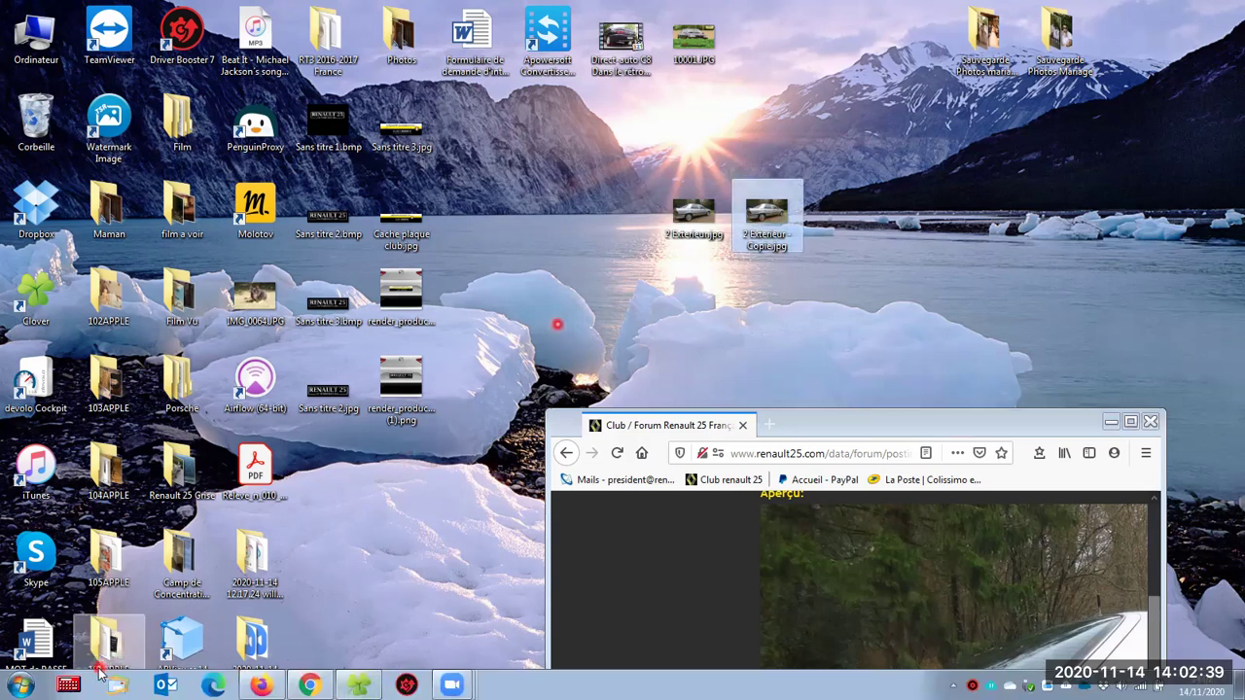
click(20, 686)
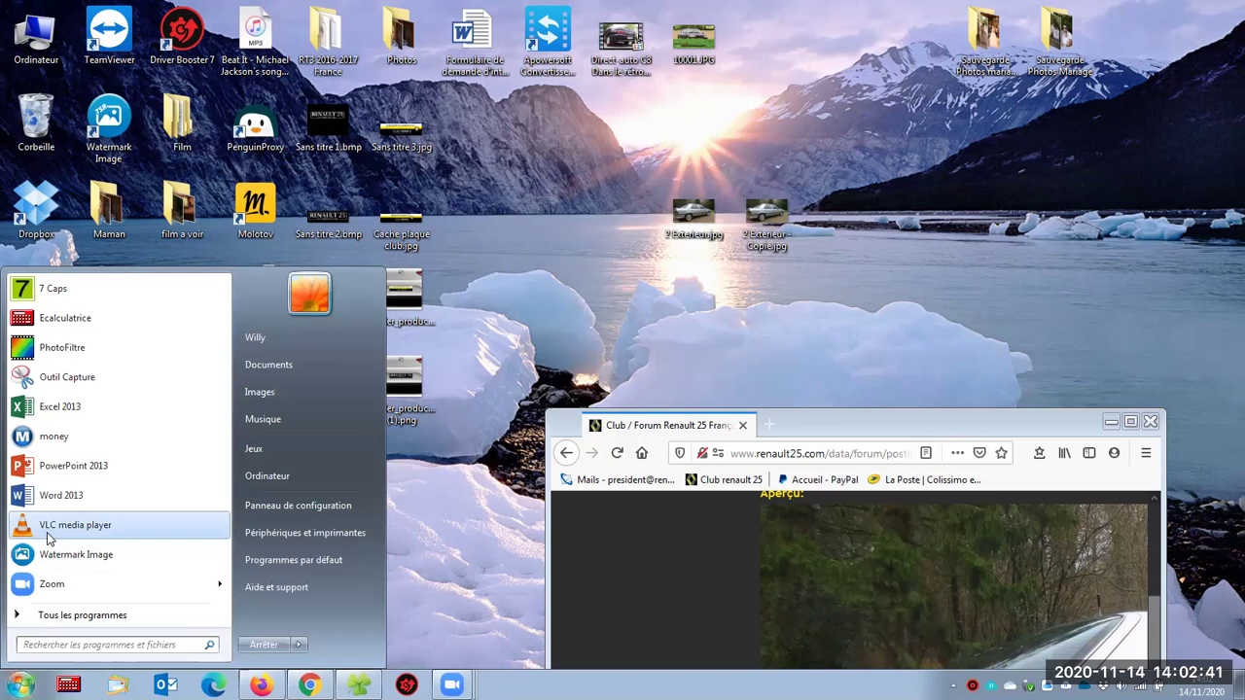
click(79, 619)
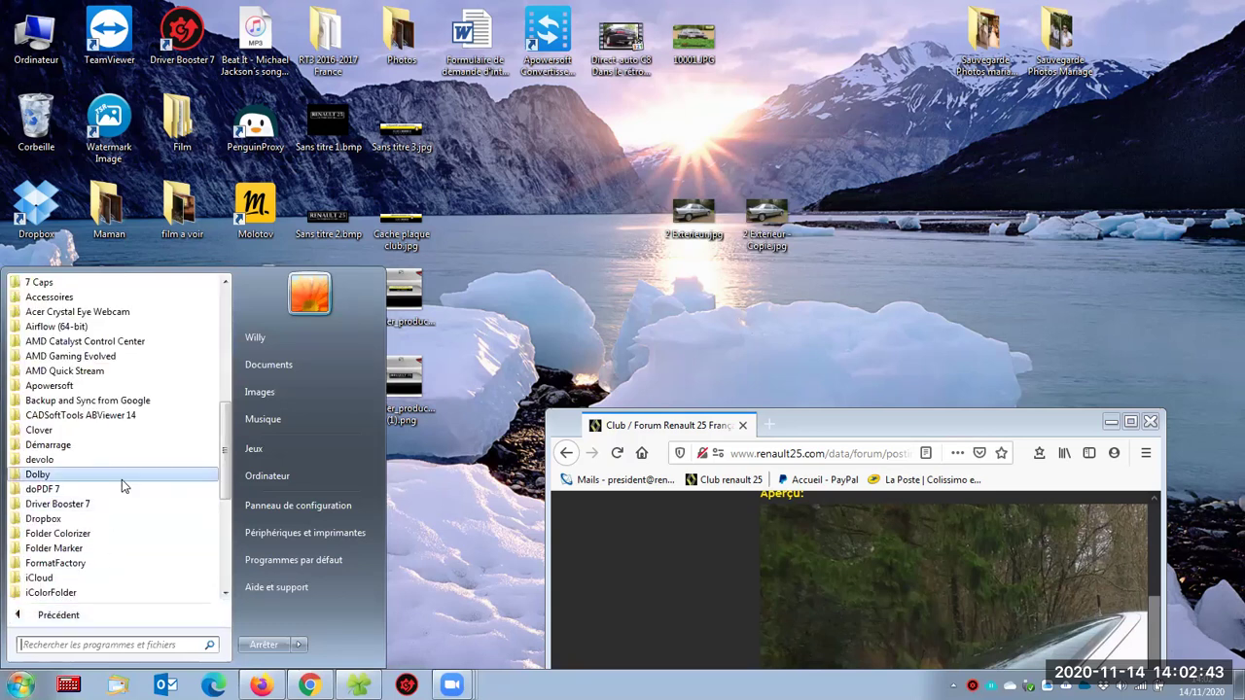
scroll(122, 479, down, 5)
scroll(121, 480, down, 2)
scroll(122, 479, up, 8)
scroll(121, 480, up, 2)
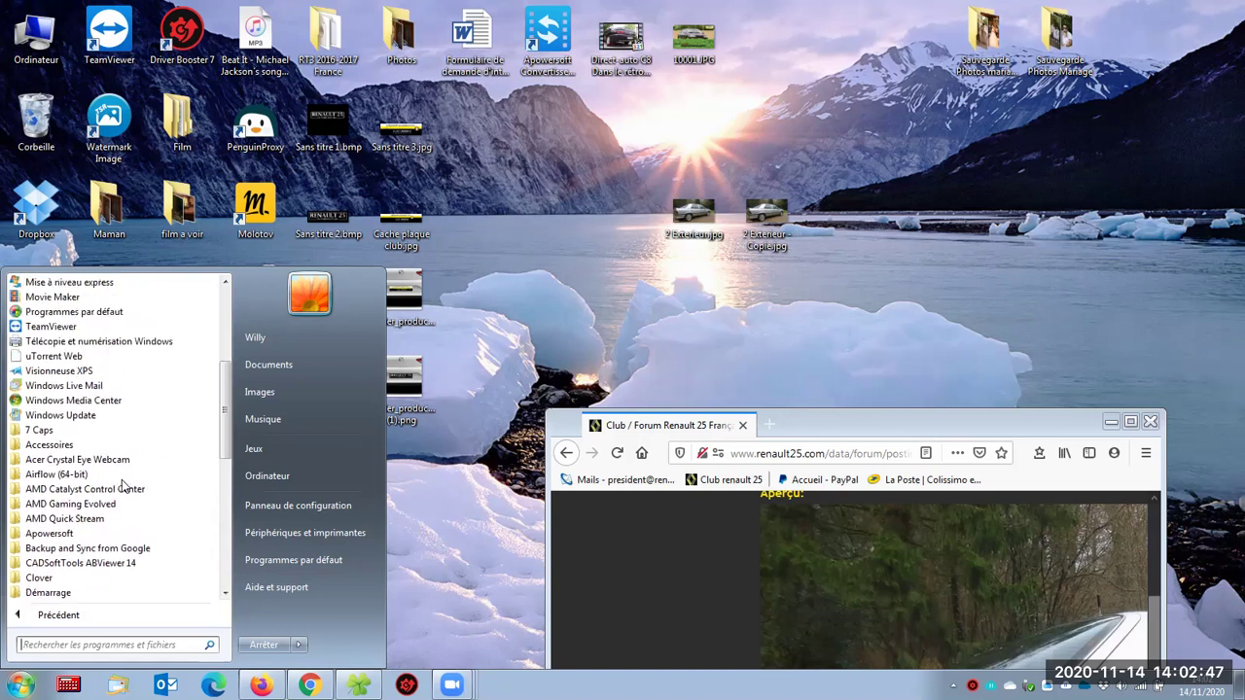
click(55, 447)
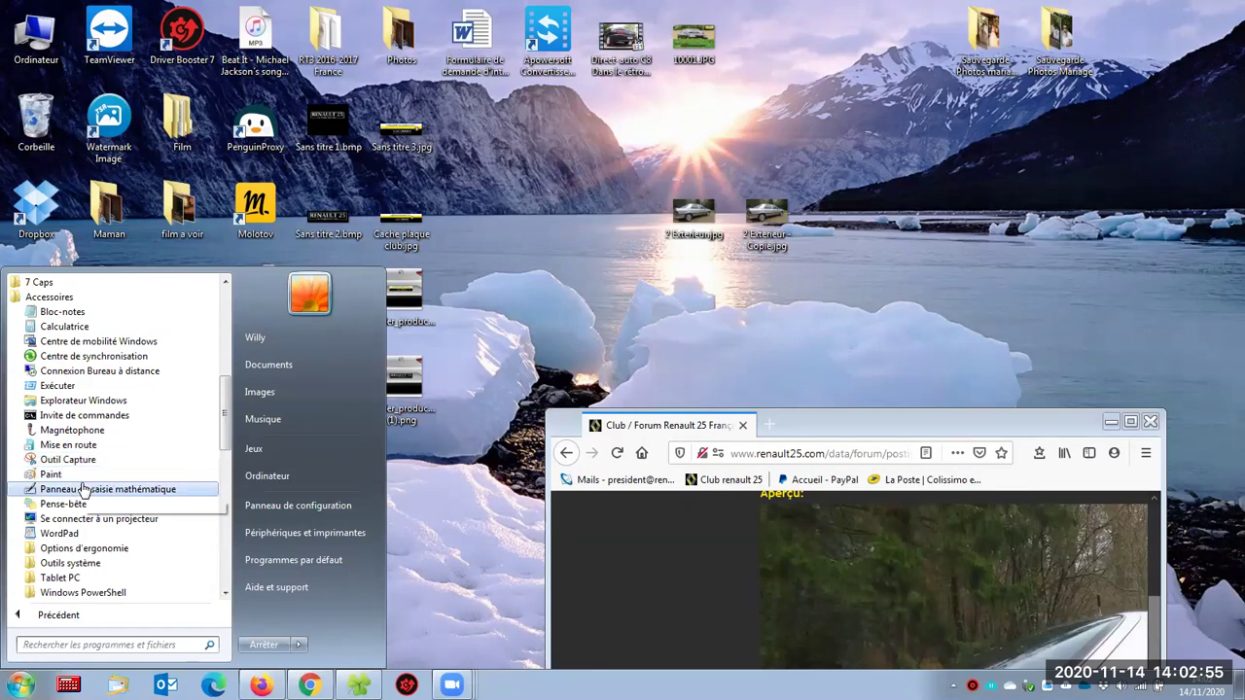
click(67, 474)
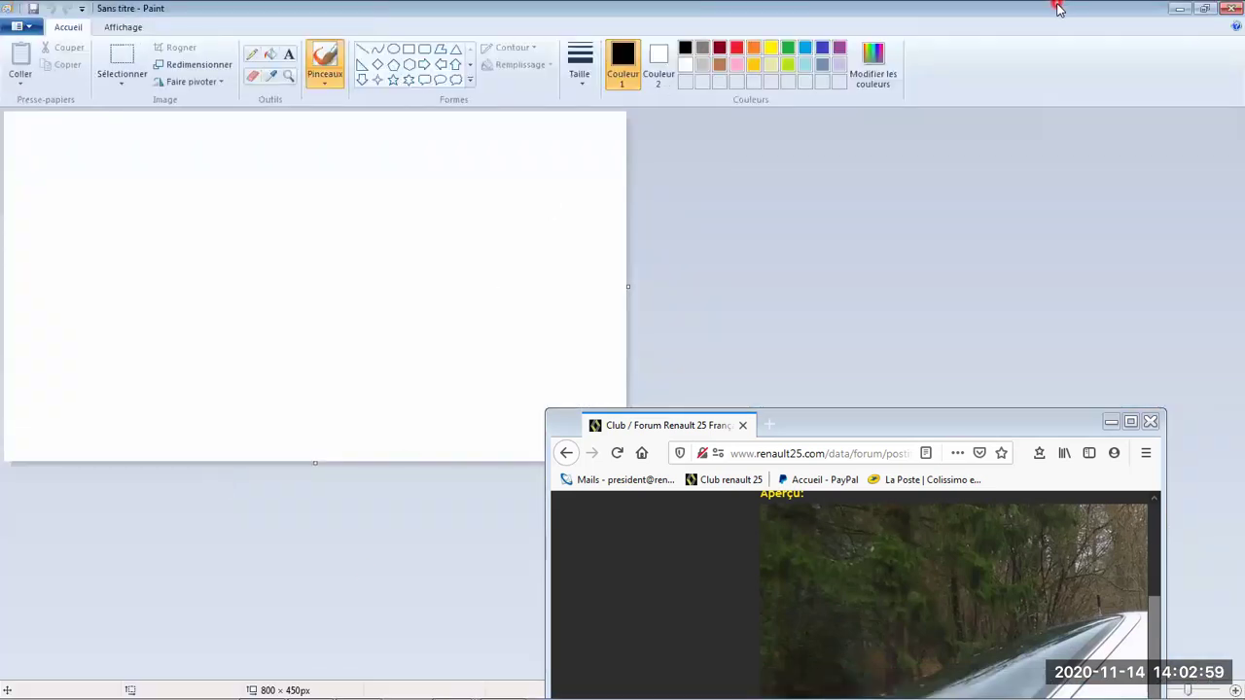
Reposition the Paint window, load 2 Exterieur - Copie.jpg from the desktop into it, and maximize Paint.
drag(1059, 10, 979, 90)
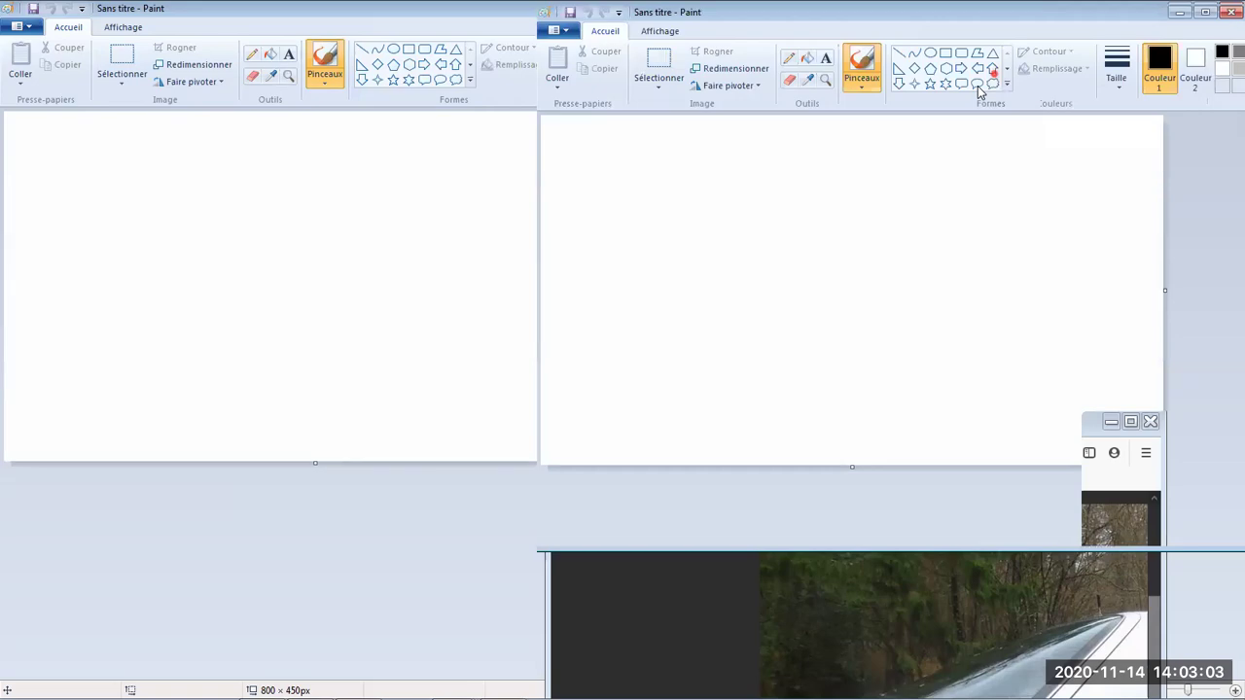
click(784, 214)
drag(784, 214, 759, 442)
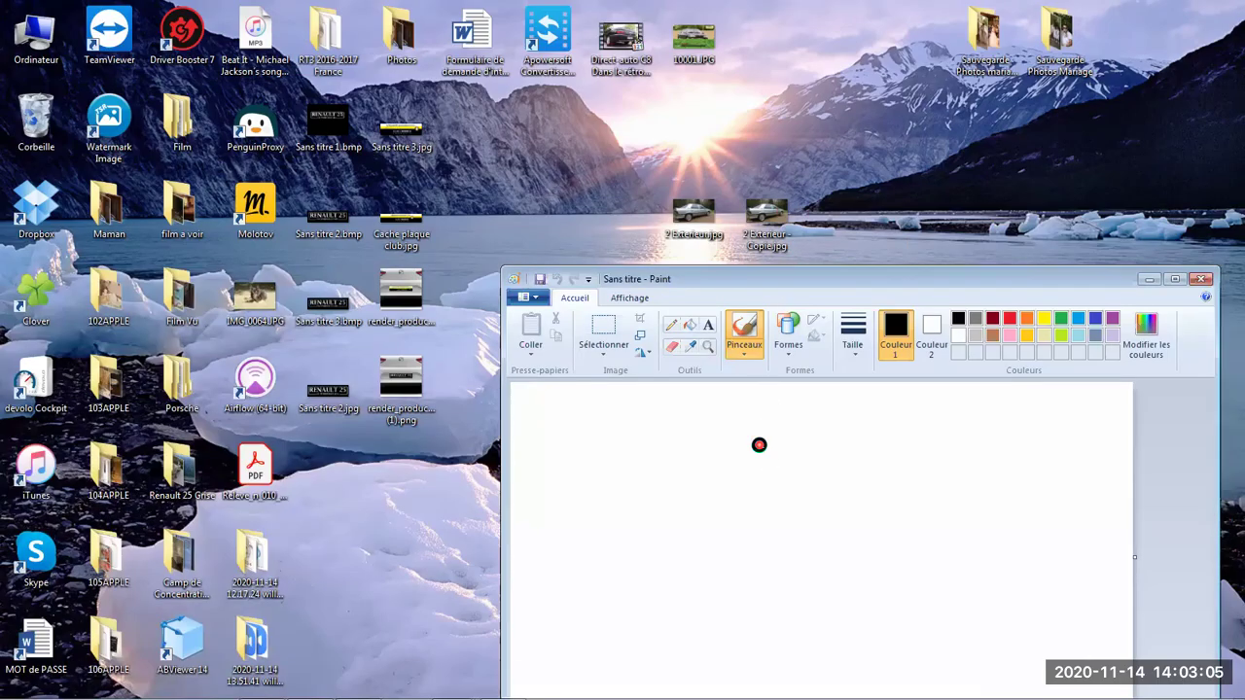
double_click(928, 278)
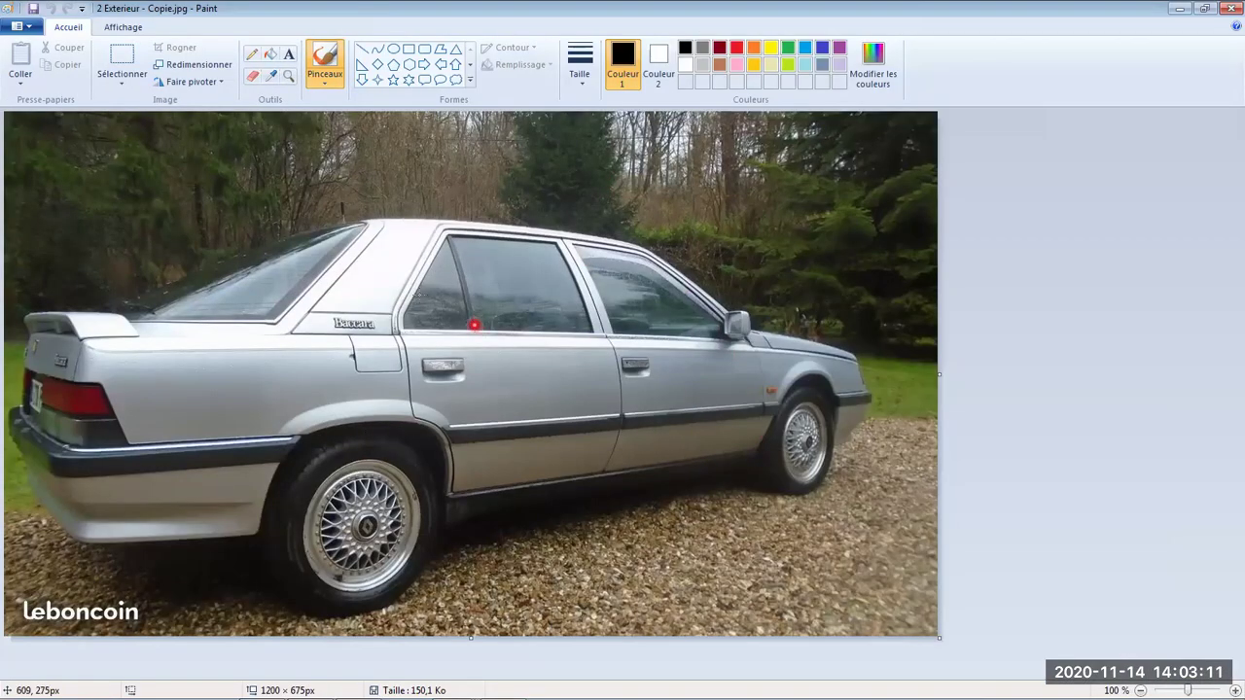
Resize the photo to 800 pixels wide with its proportions kept, and save the copy while closing Paint.
click(200, 66)
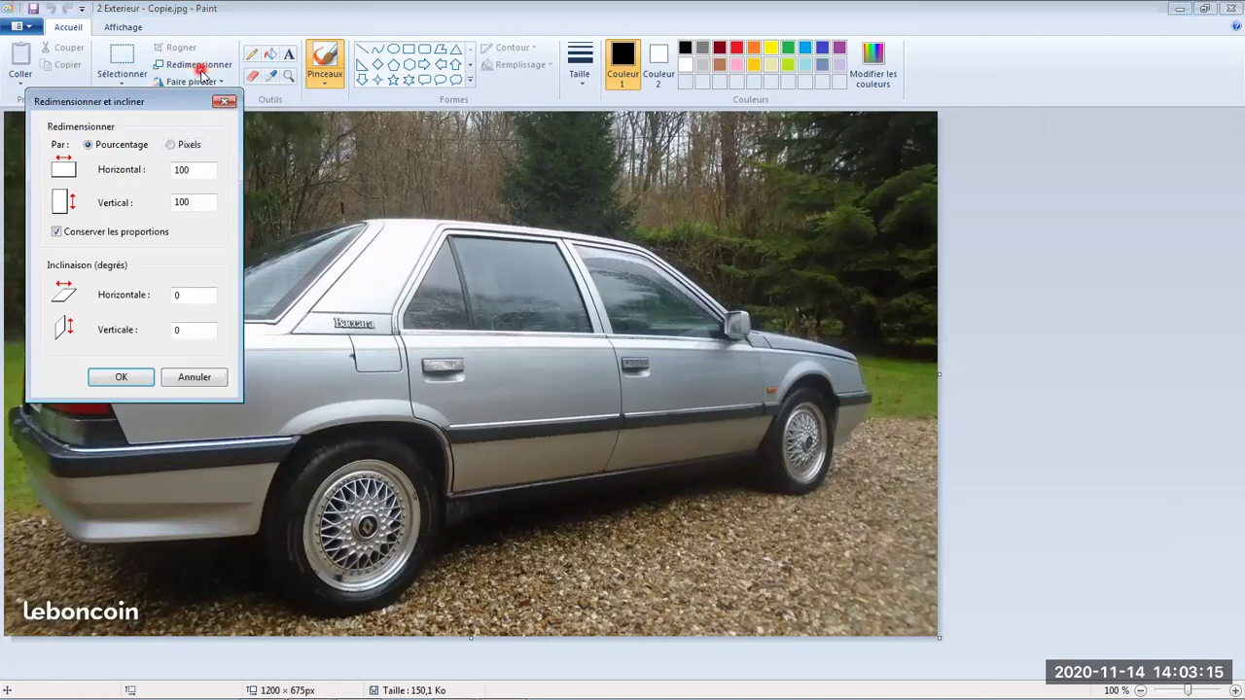
click(171, 146)
click(207, 201)
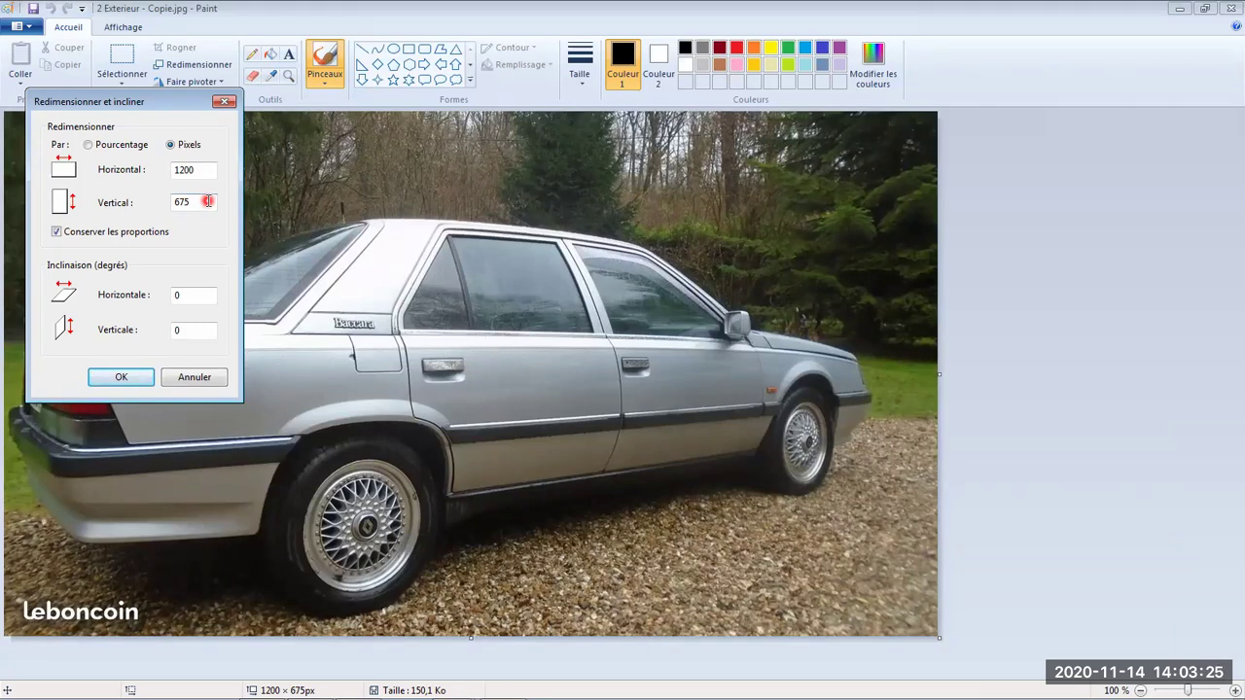
click(55, 240)
click(203, 172)
drag(203, 170, 170, 173)
text(8)
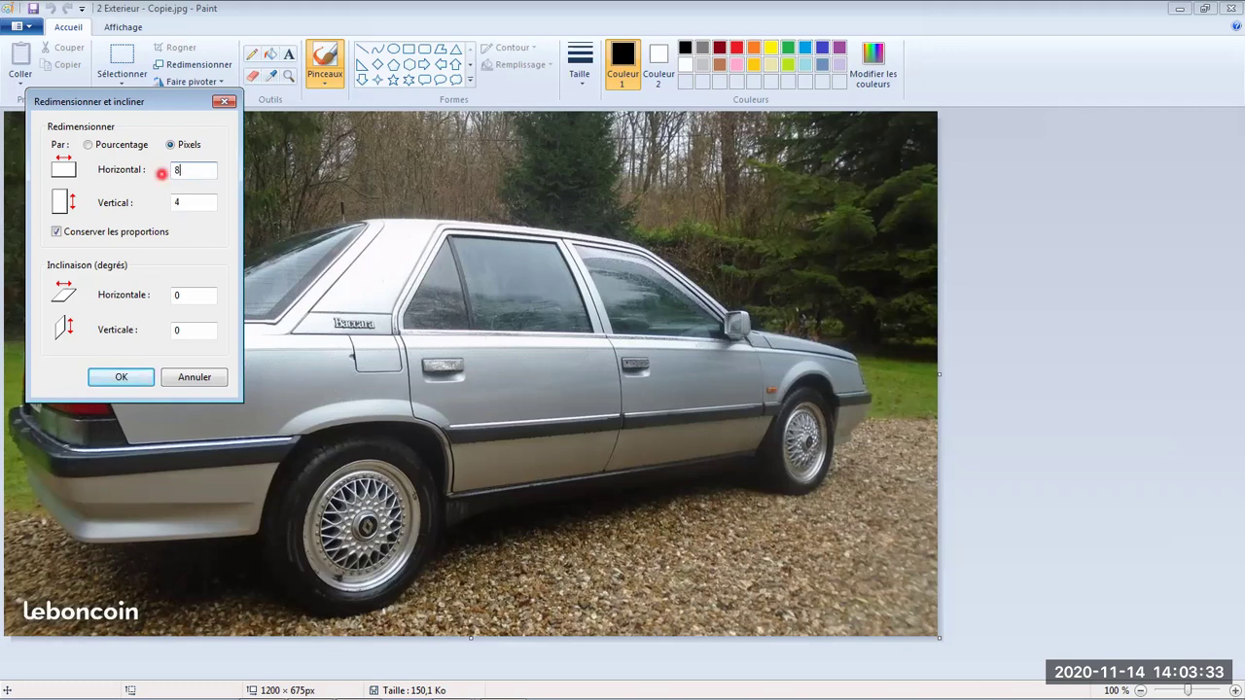
click(179, 202)
click(129, 378)
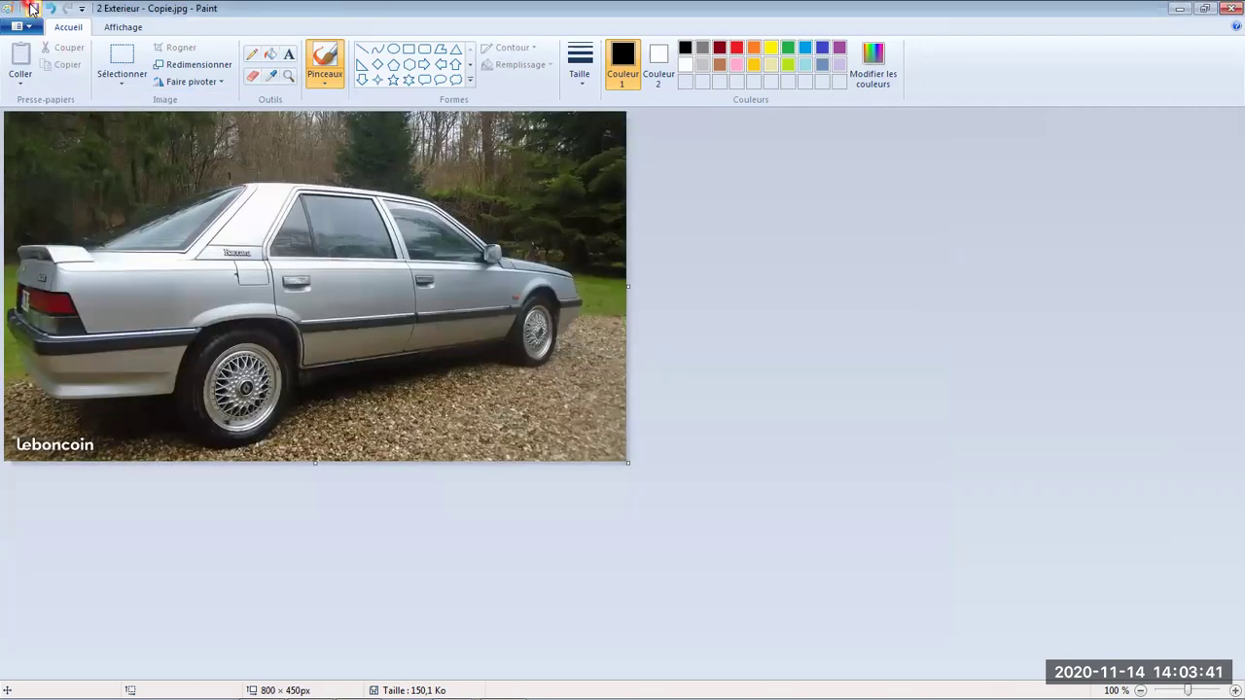
click(1229, 8)
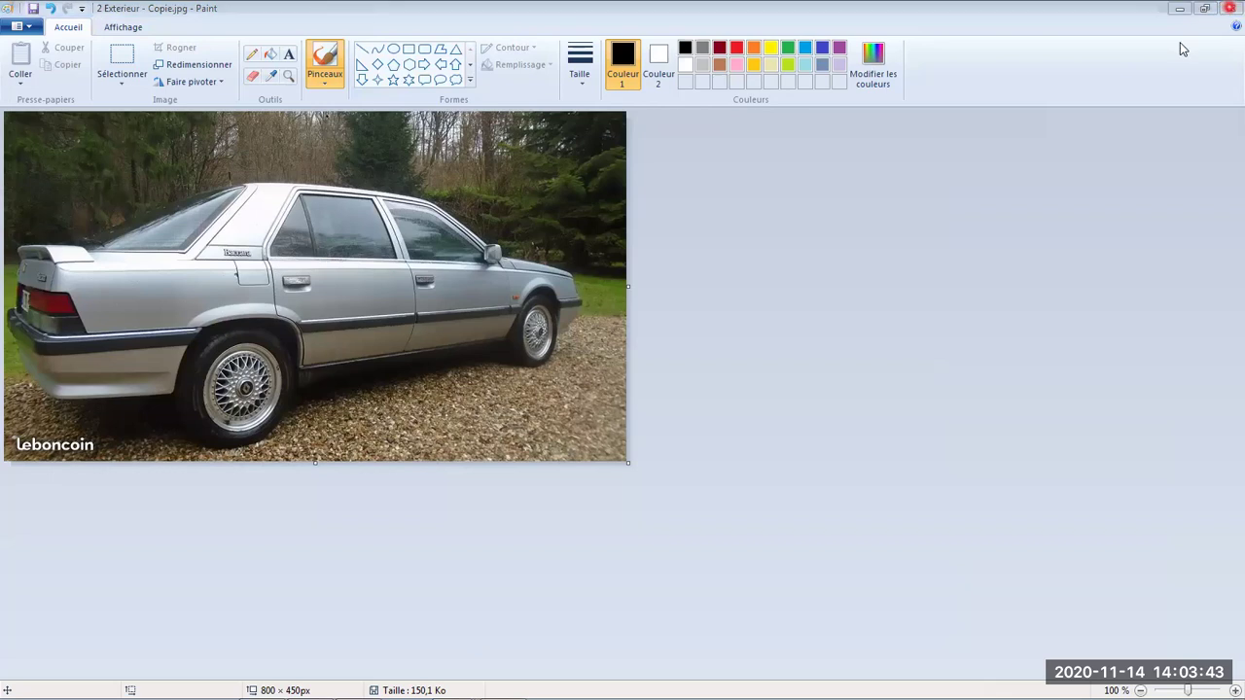
click(543, 377)
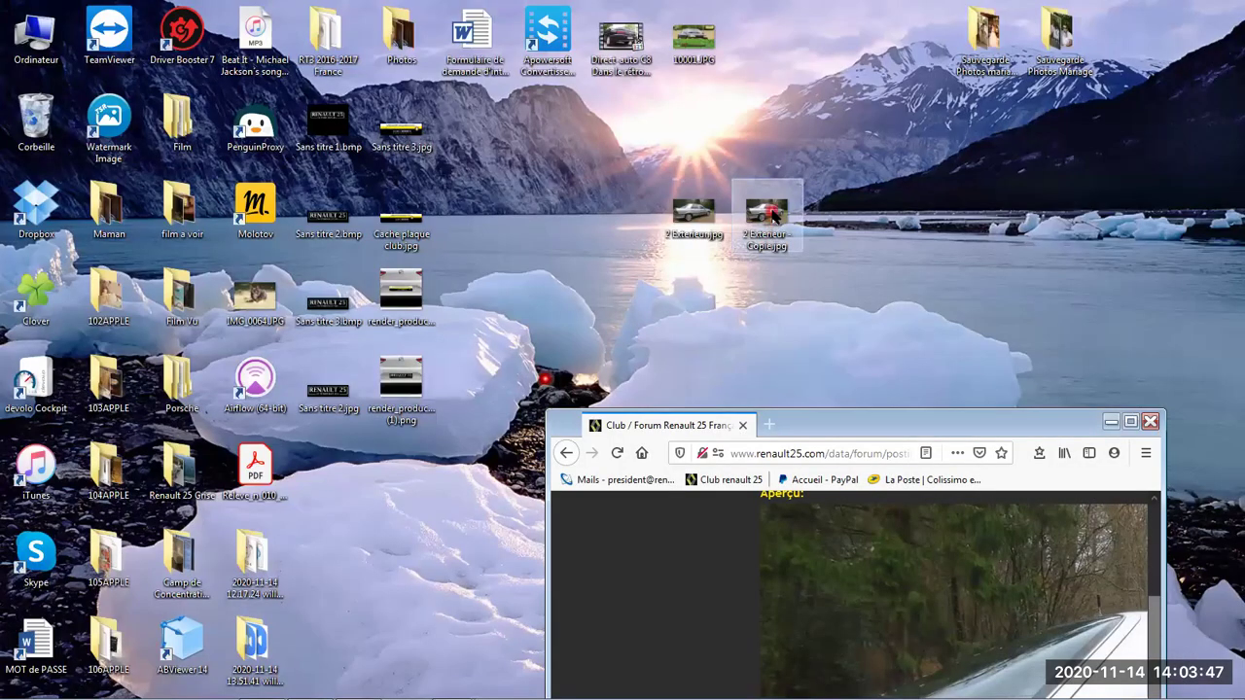
Check the image dimensions in the detailed properties of 2 Exterieur - Copie.jpg on the desktop.
right_click(774, 214)
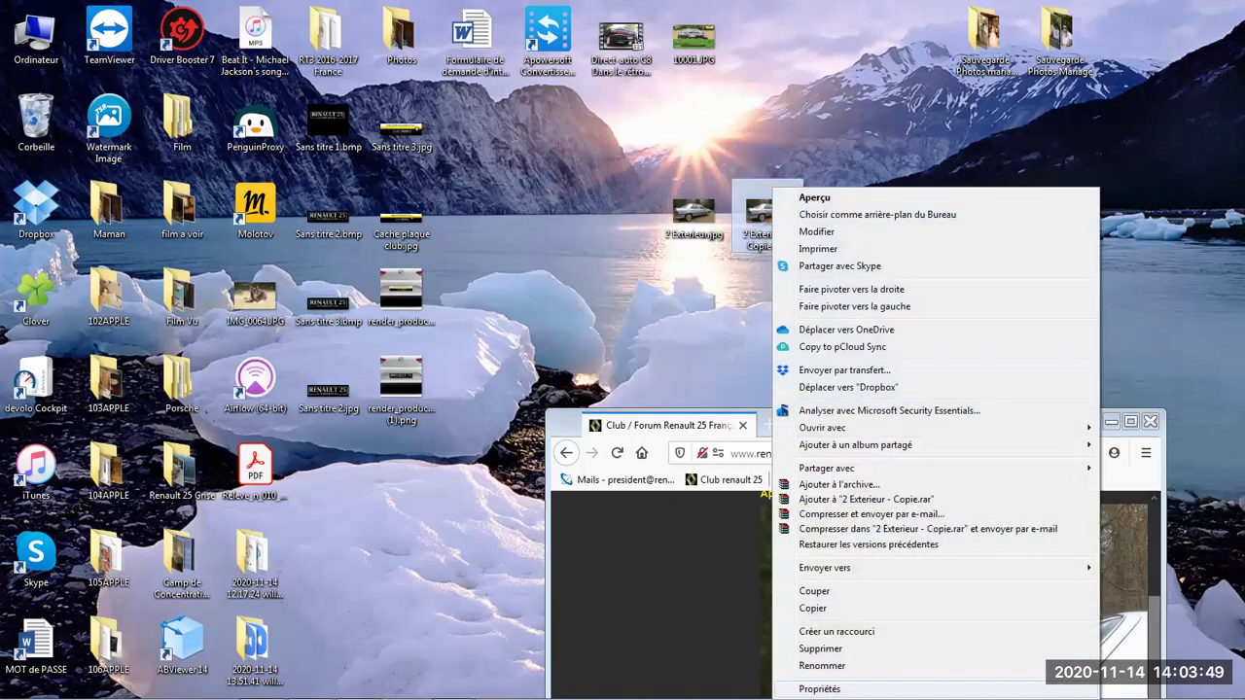
click(819, 689)
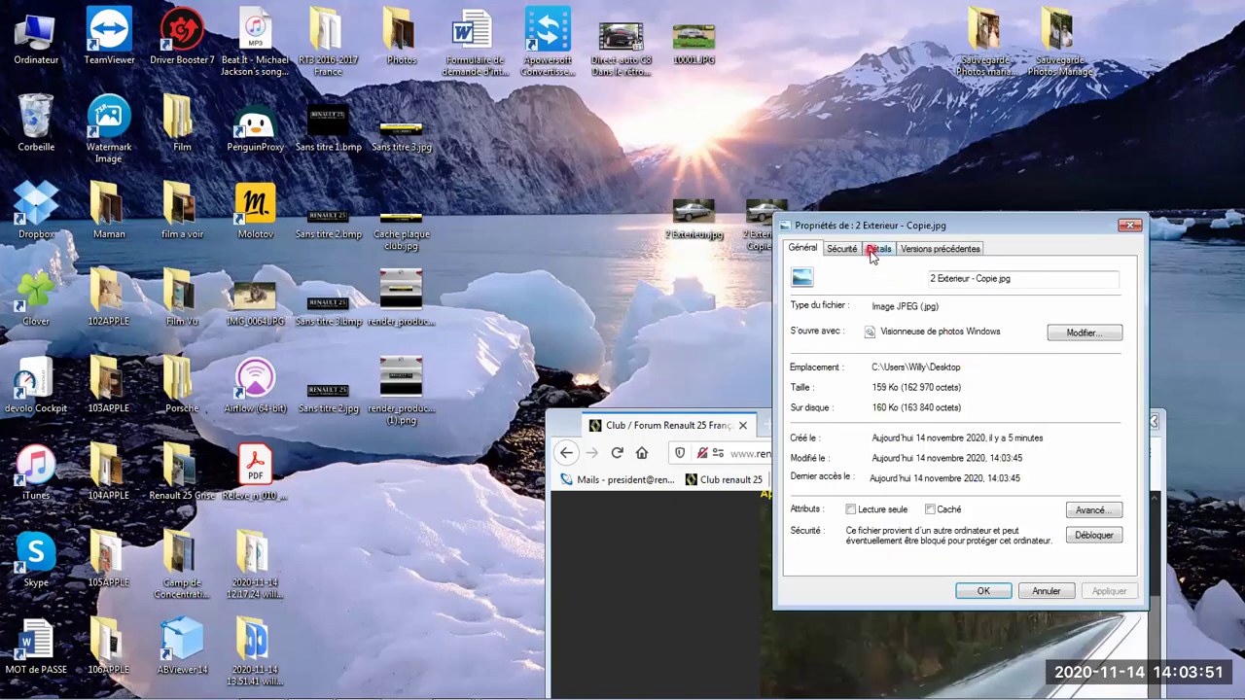
click(879, 251)
scroll(1006, 461, down, 3)
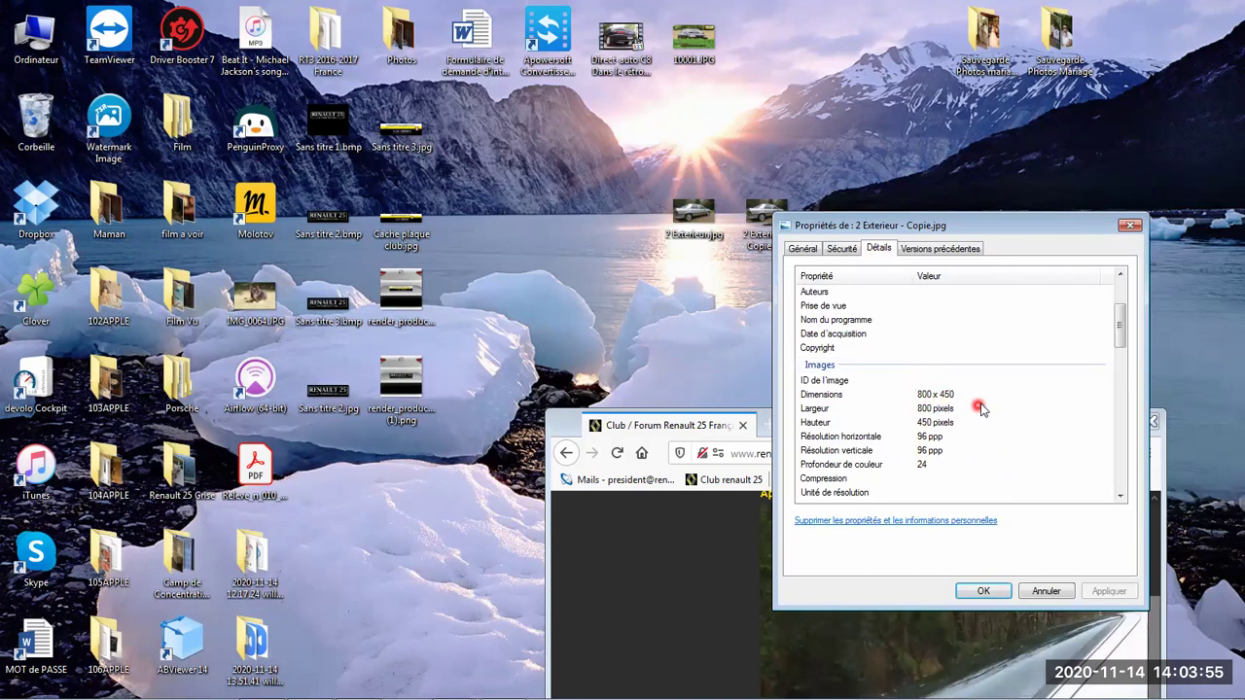
click(984, 591)
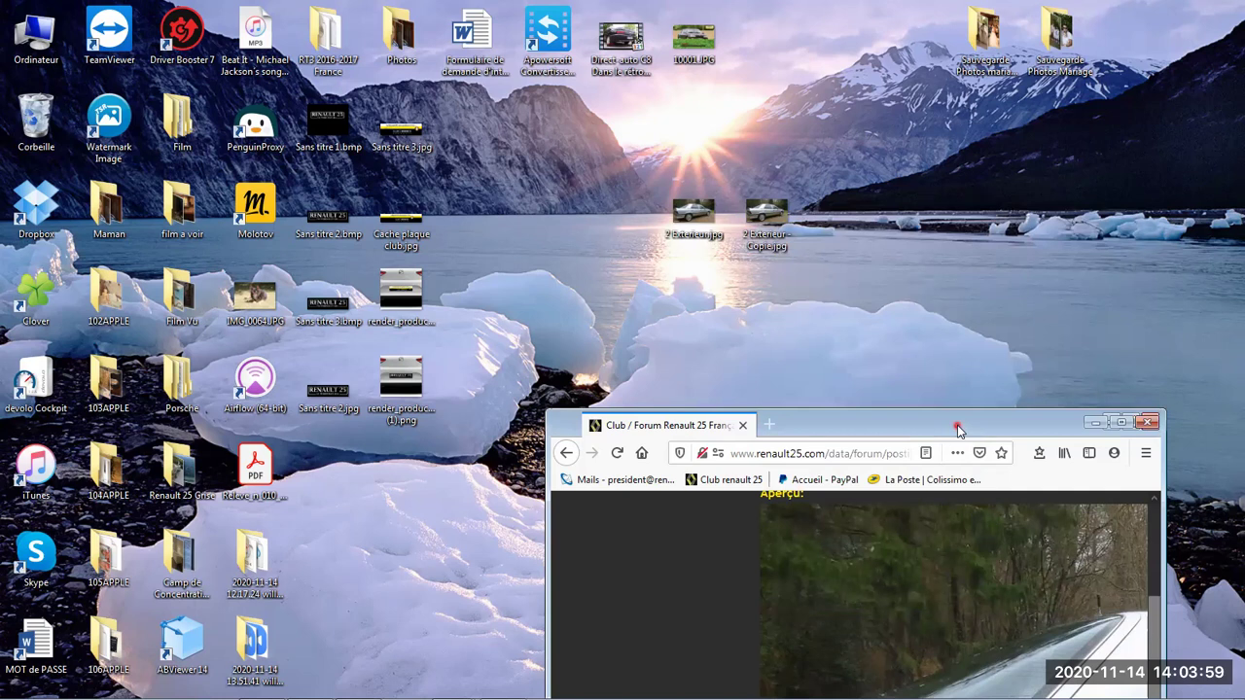
Maximize the browser and upload 2 Exterieur - Copie.jpg from the desktop through the Casimages uploader under the message.
double_click(957, 425)
click(372, 397)
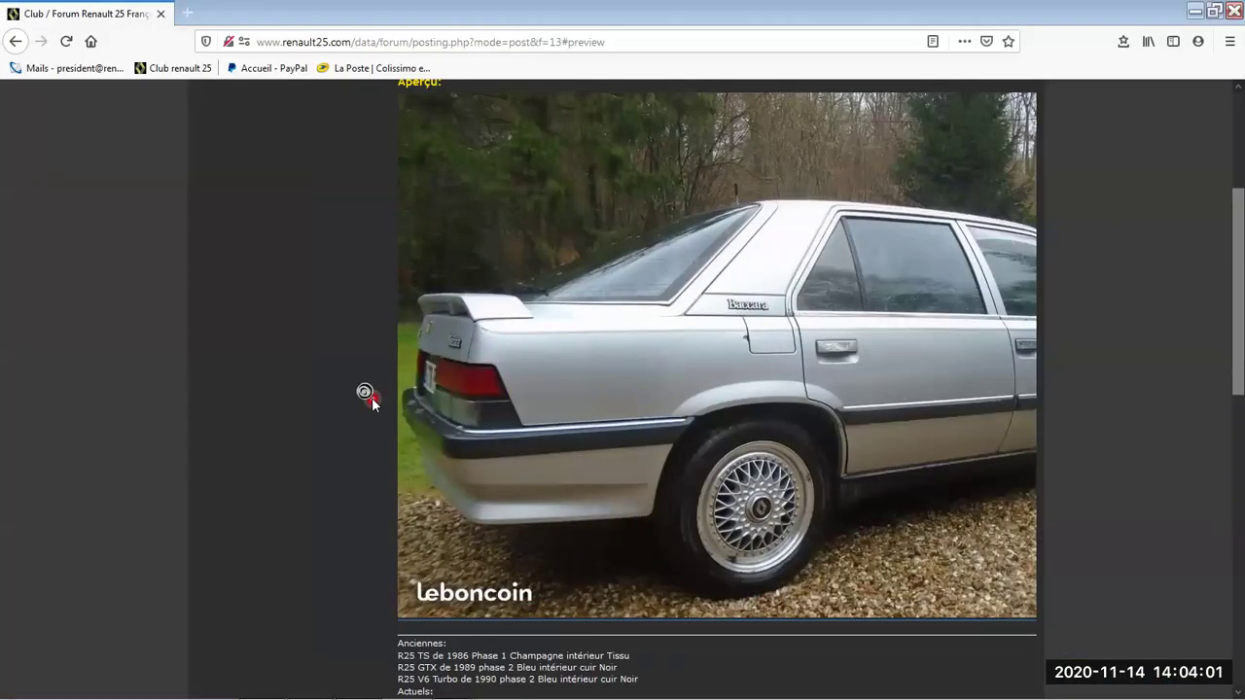
scroll(371, 397, down, 3)
scroll(369, 397, down, 4)
click(219, 435)
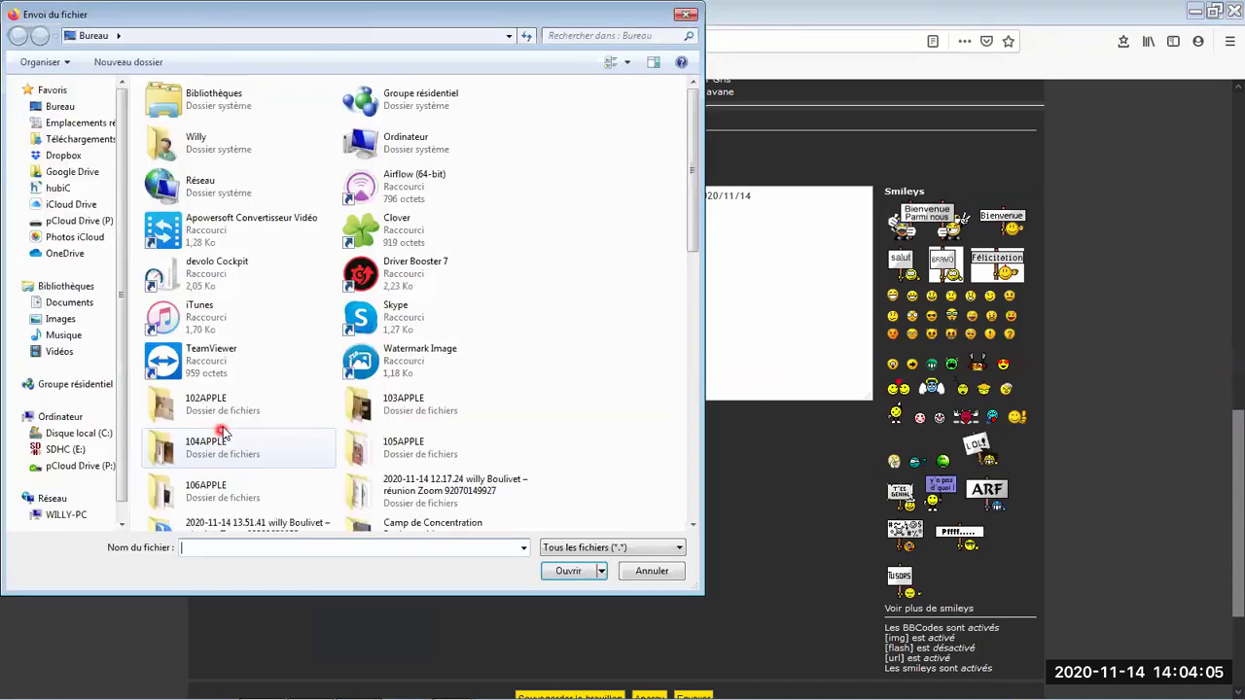
scroll(471, 292, down, 8)
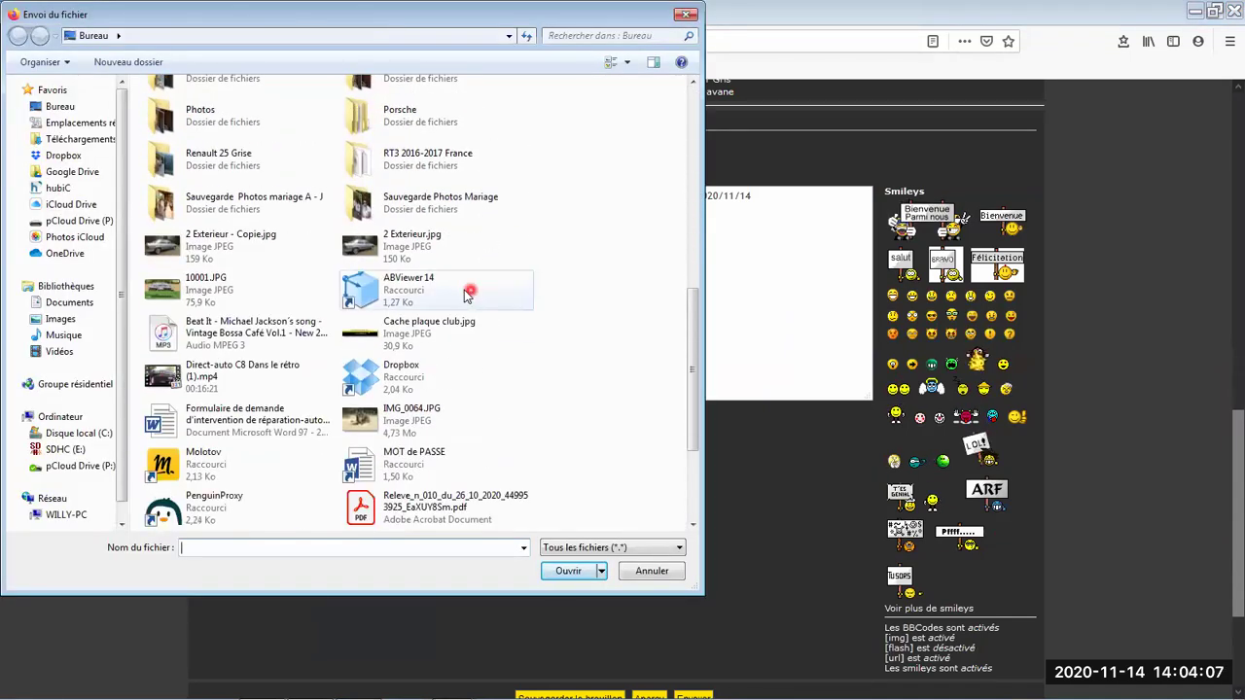
double_click(221, 251)
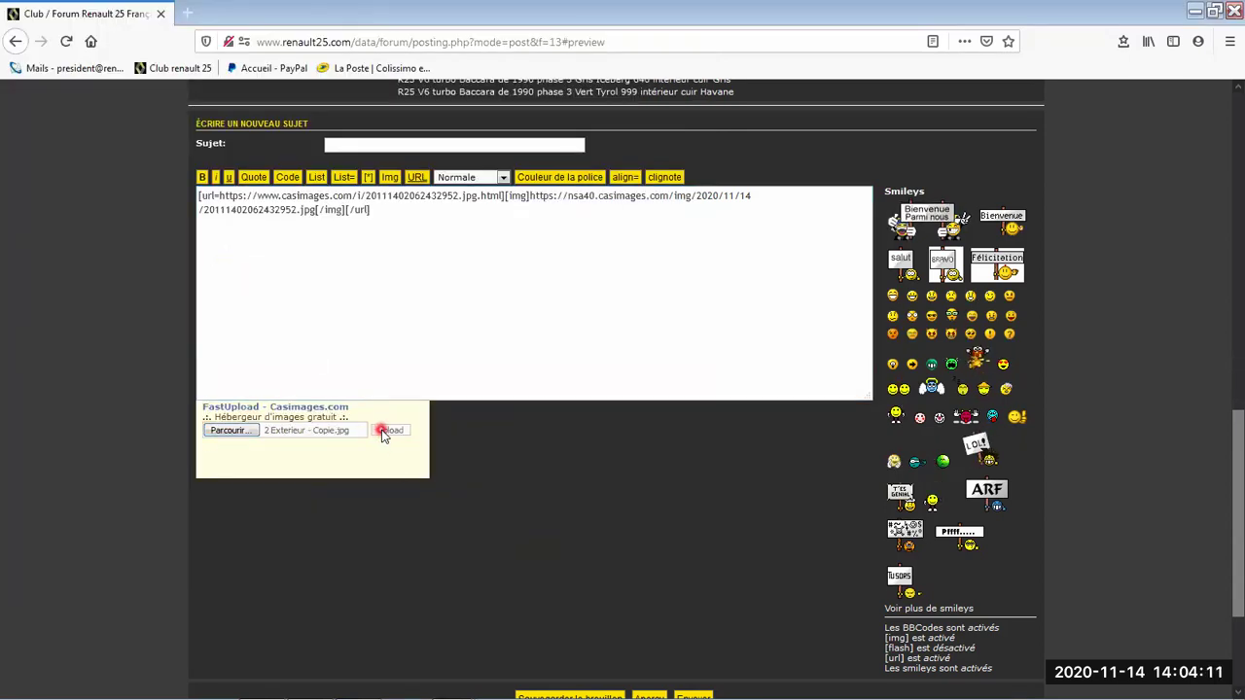
click(382, 433)
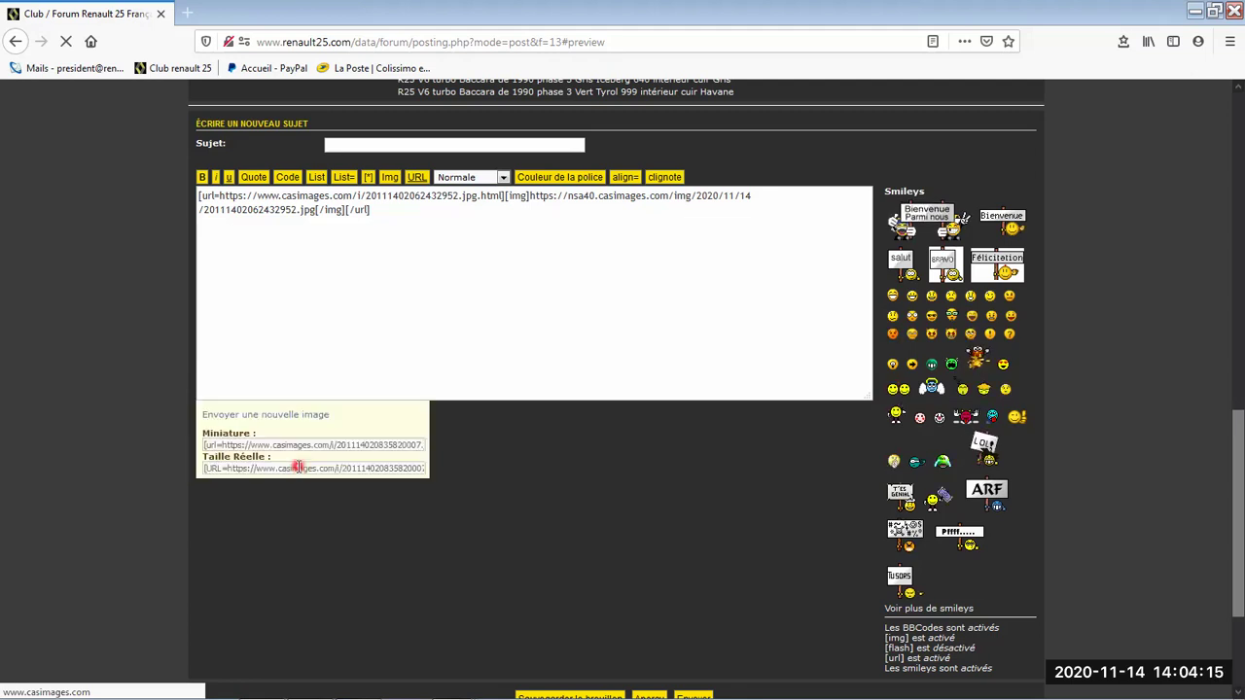
Copy the resized image's "Taille Réelle" code and paste it below the first image code, separated by a blank line.
click(297, 468)
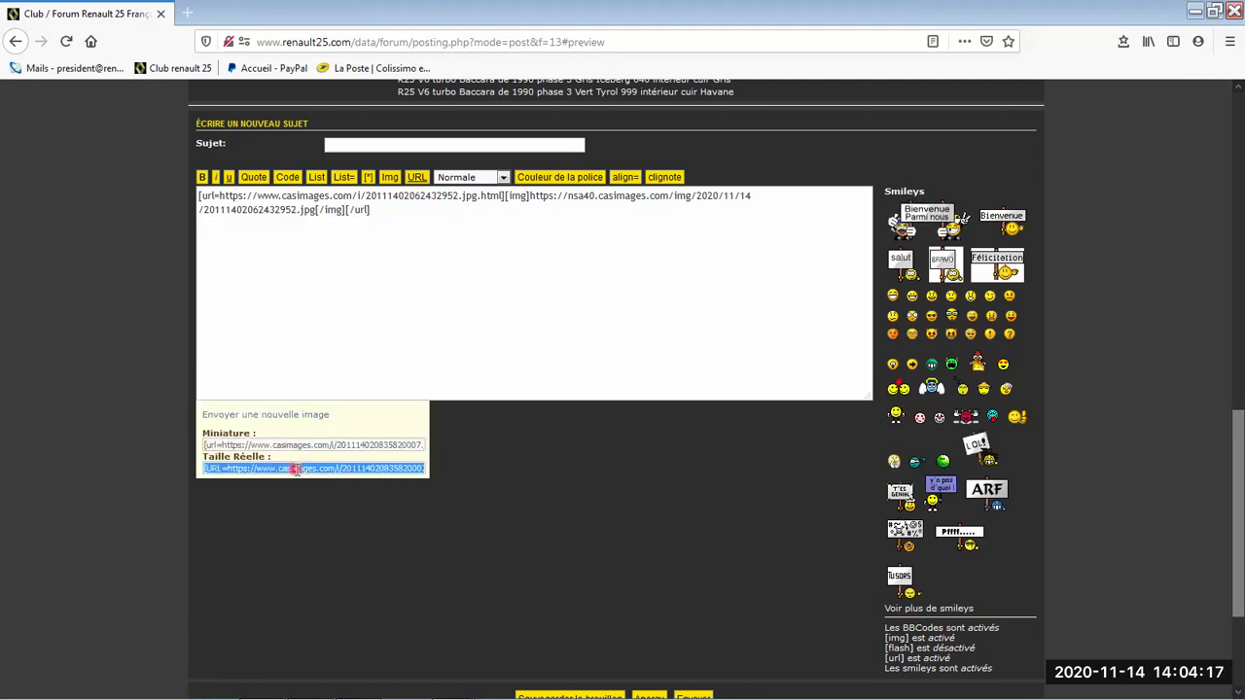
right_click(296, 469)
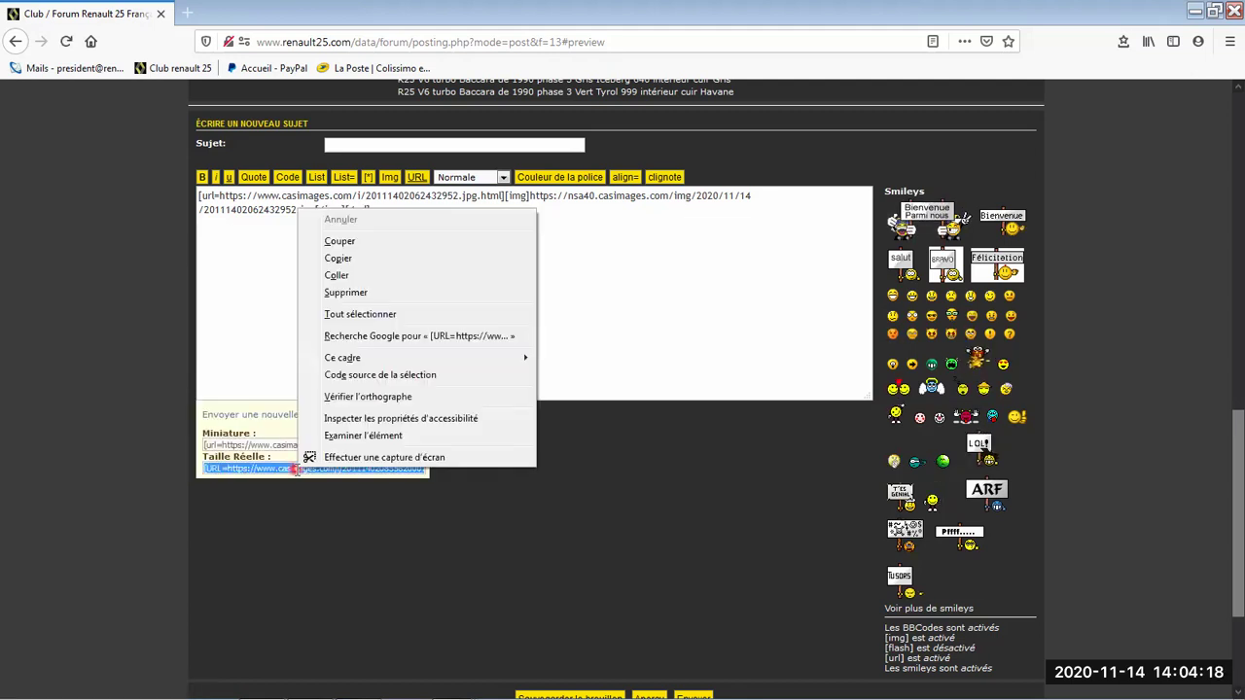
click(338, 257)
click(386, 239)
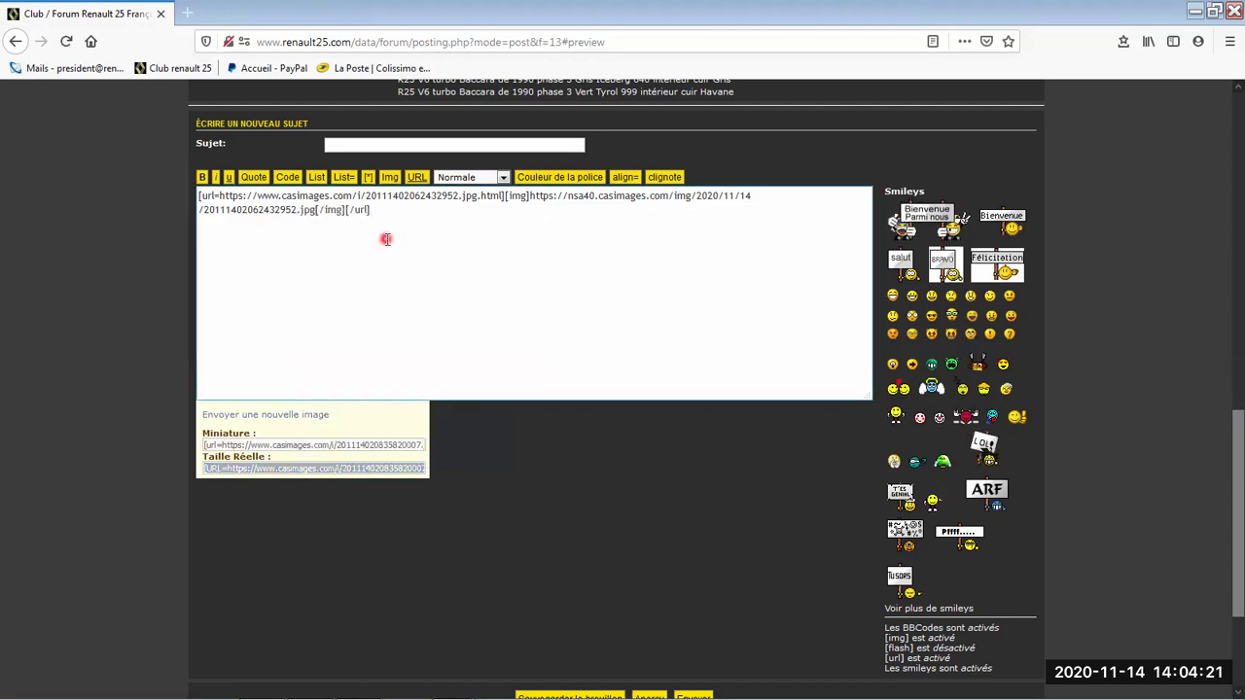
key(Return)
key(Return)
text([URL=https://www.casimages.com/i/201114020835820007.jpg.html][img]https://nsa40.casimages.com/img/2020/11/14/201114020835820007.jpg[/img][/URL])
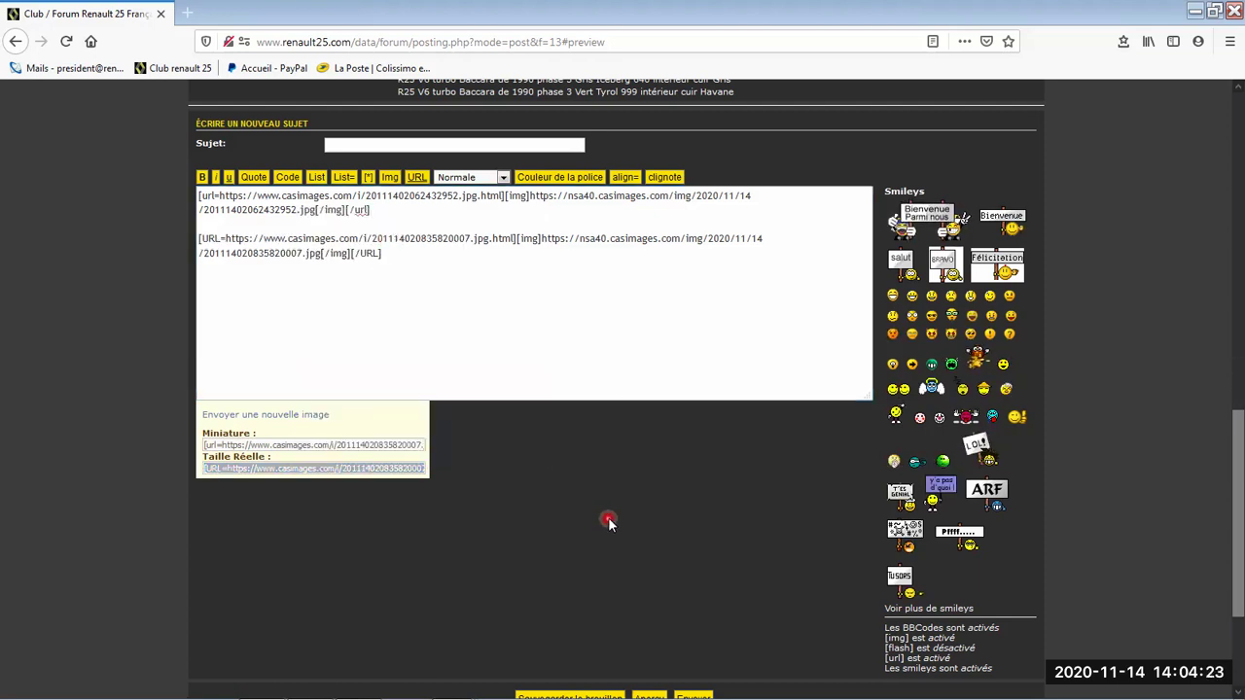
Preview the topic again to compare how the original and resized photos display.
scroll(608, 517, down, 2)
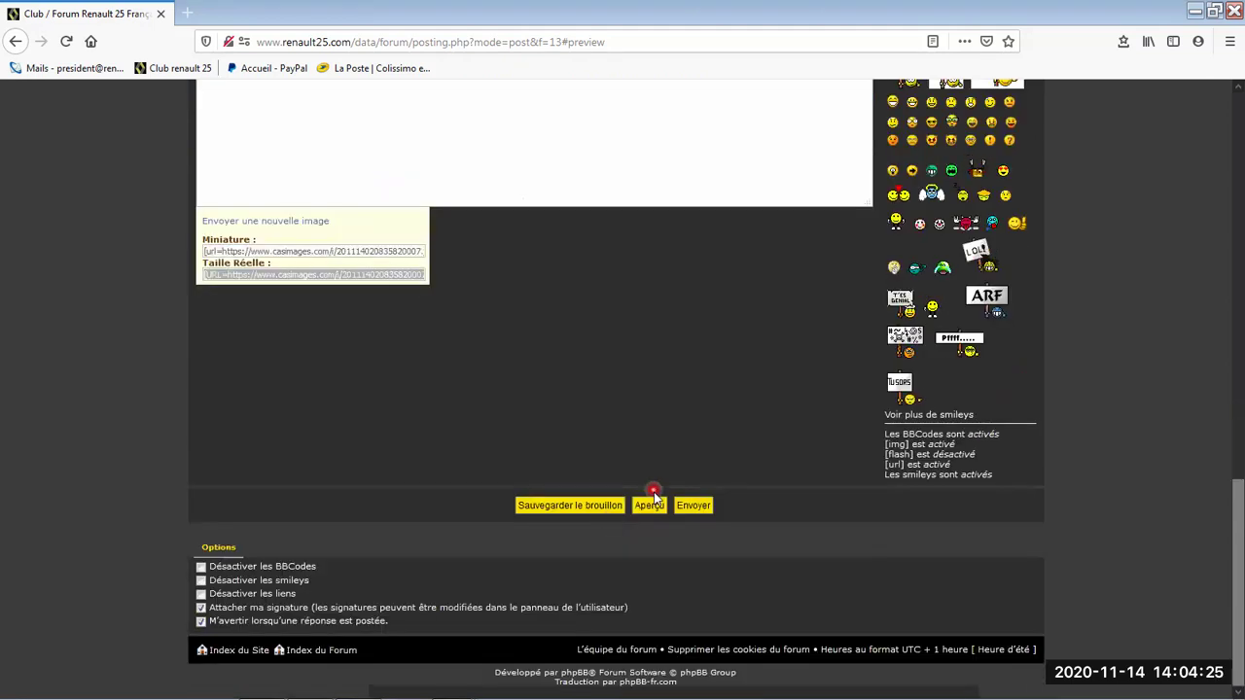
click(649, 506)
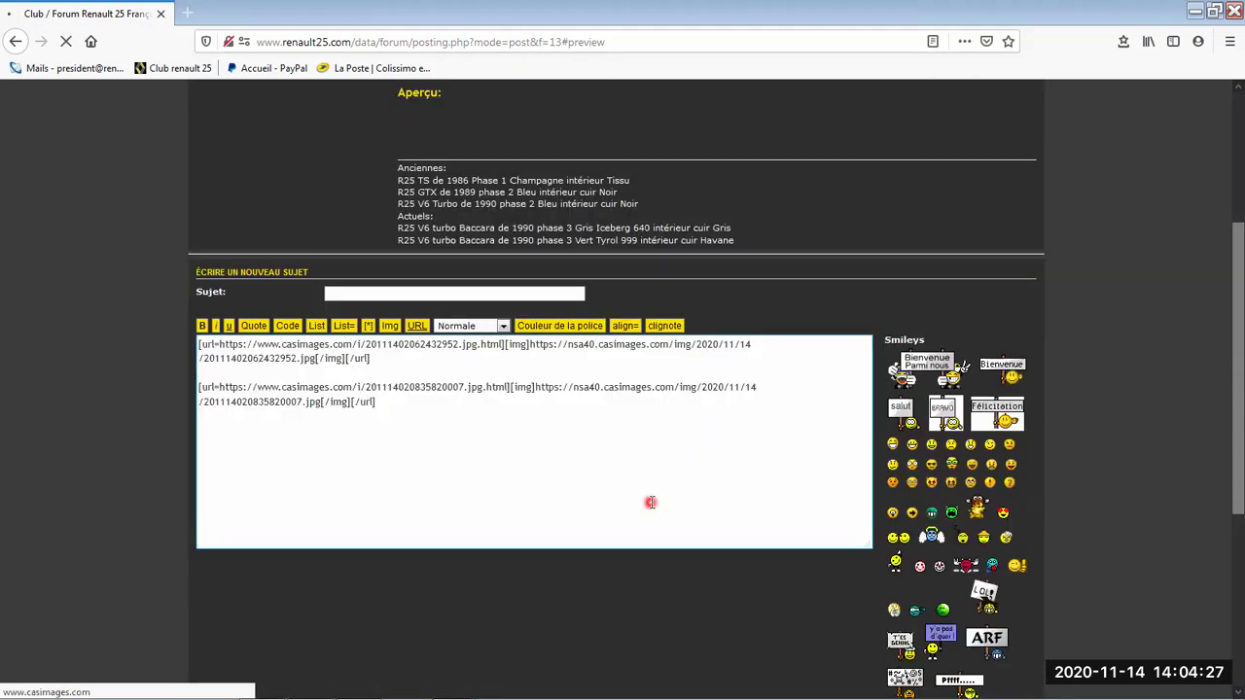
scroll(1134, 330, down, 1)
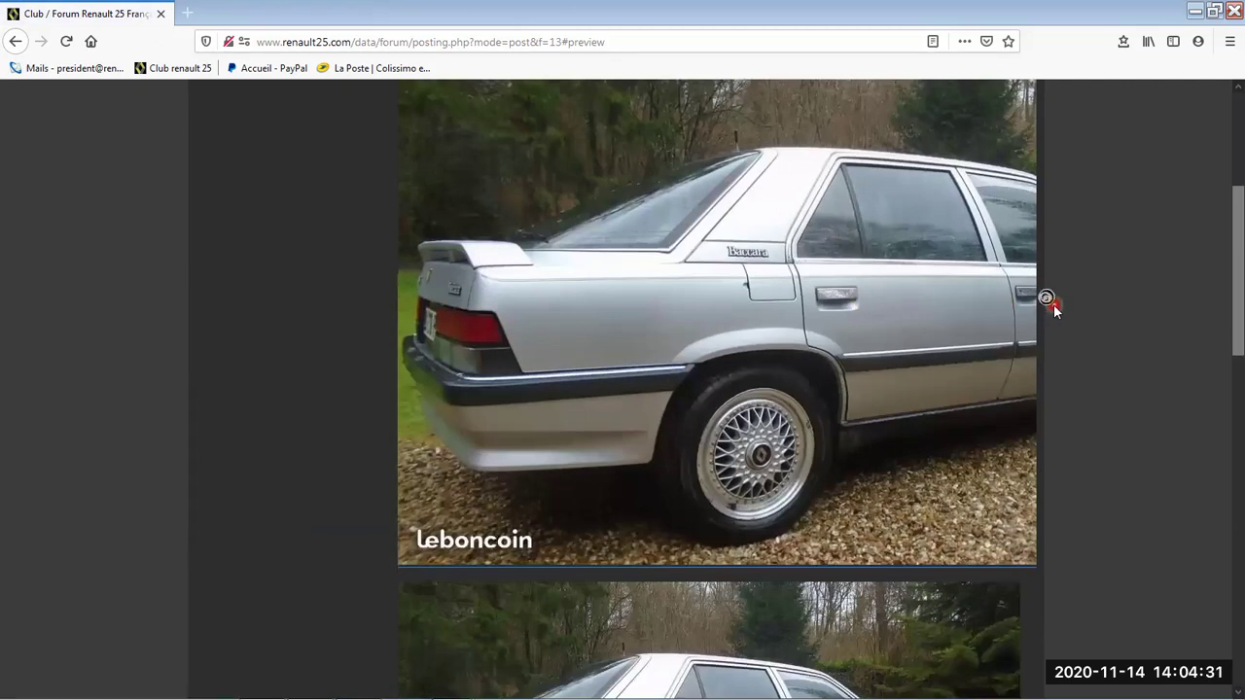
scroll(1054, 305, down, 3)
scroll(1054, 305, down, 1)
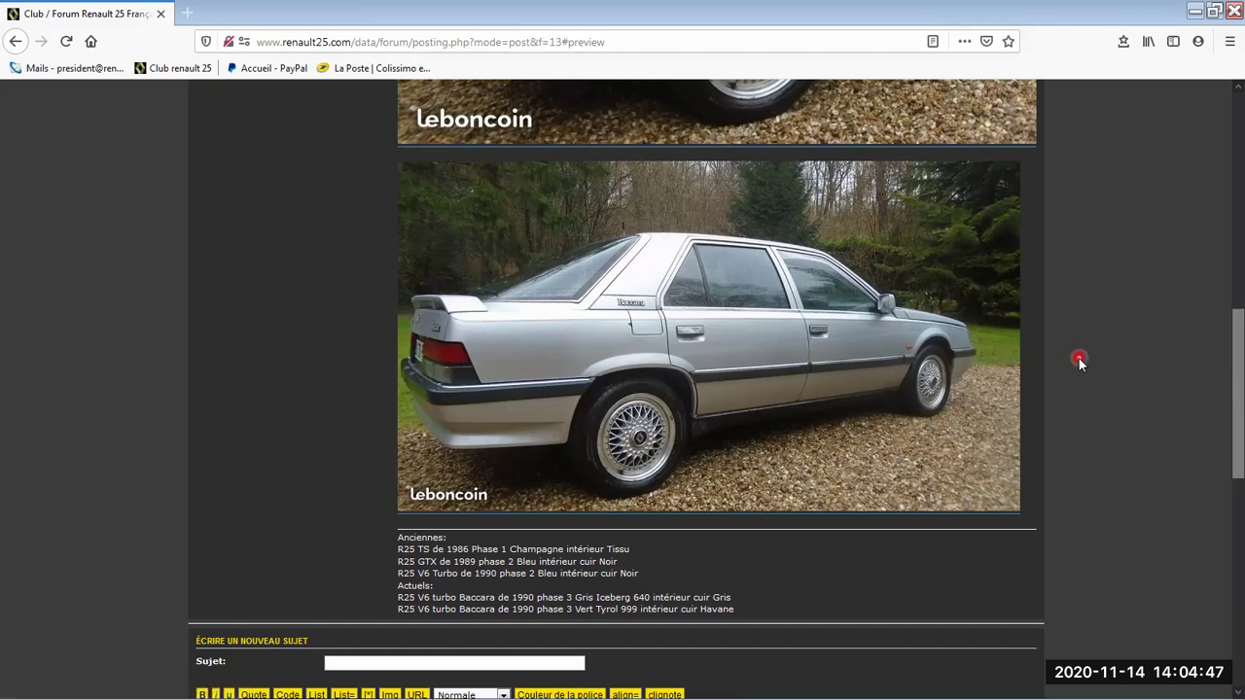
scroll(1079, 360, down, 2)
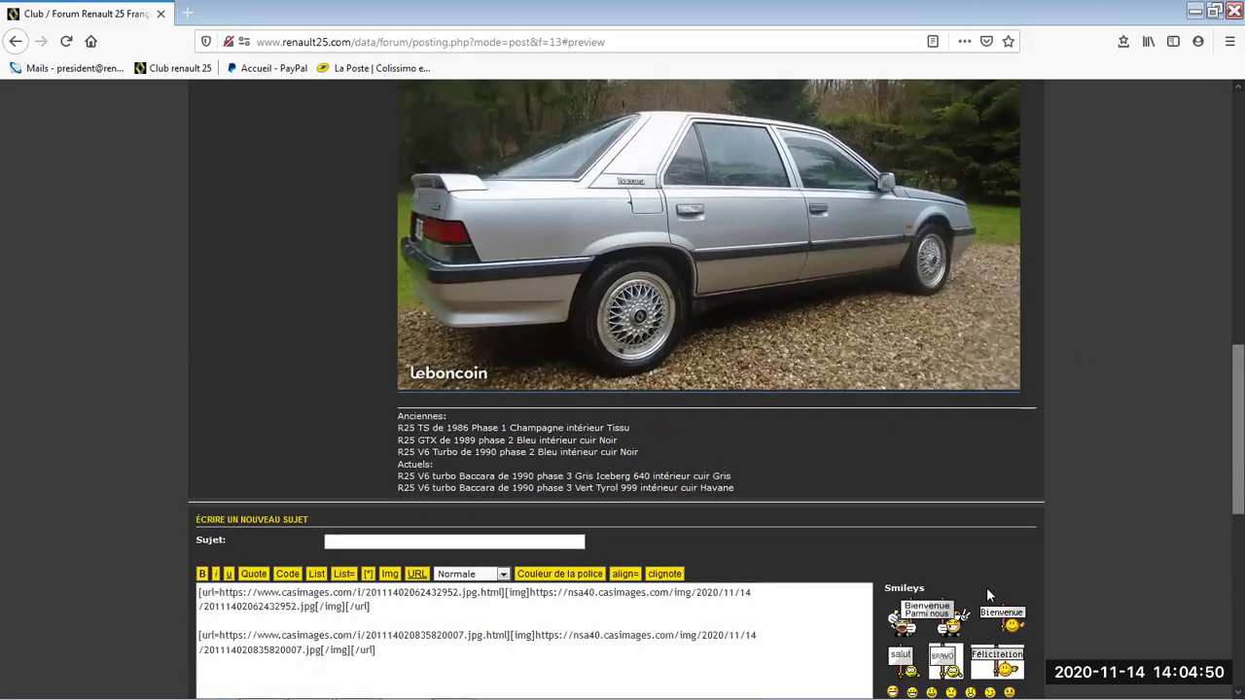
mouse_move(453, 696)
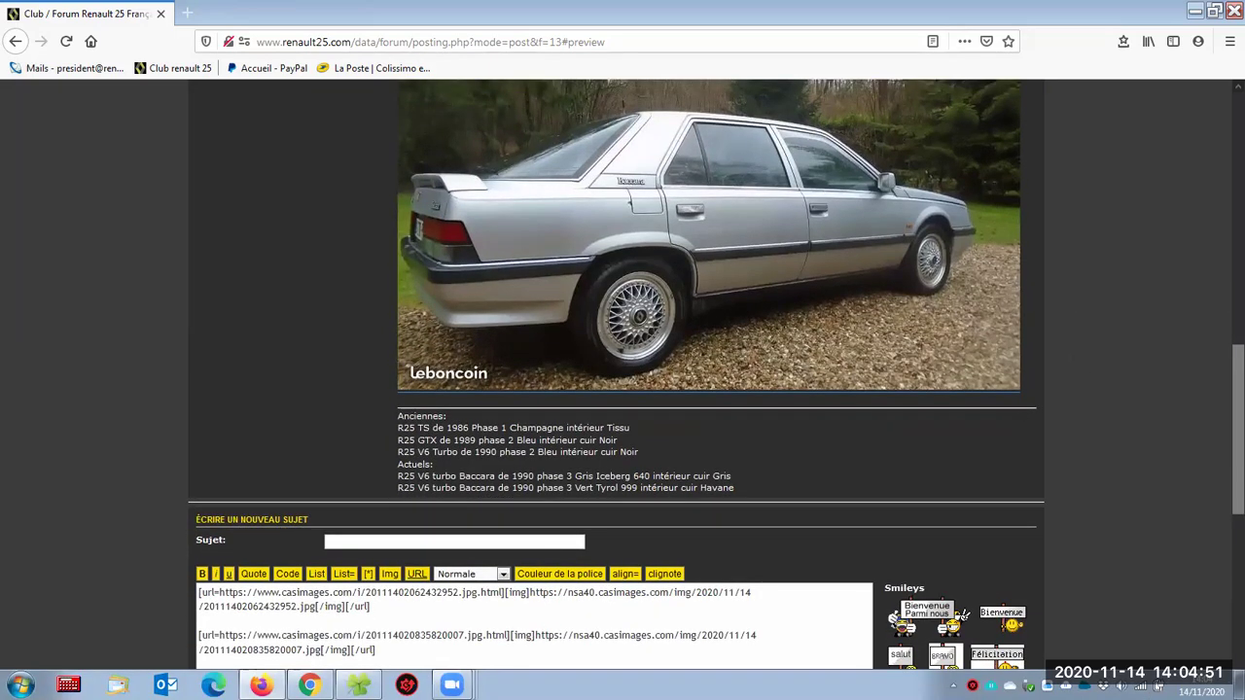
click(453, 686)
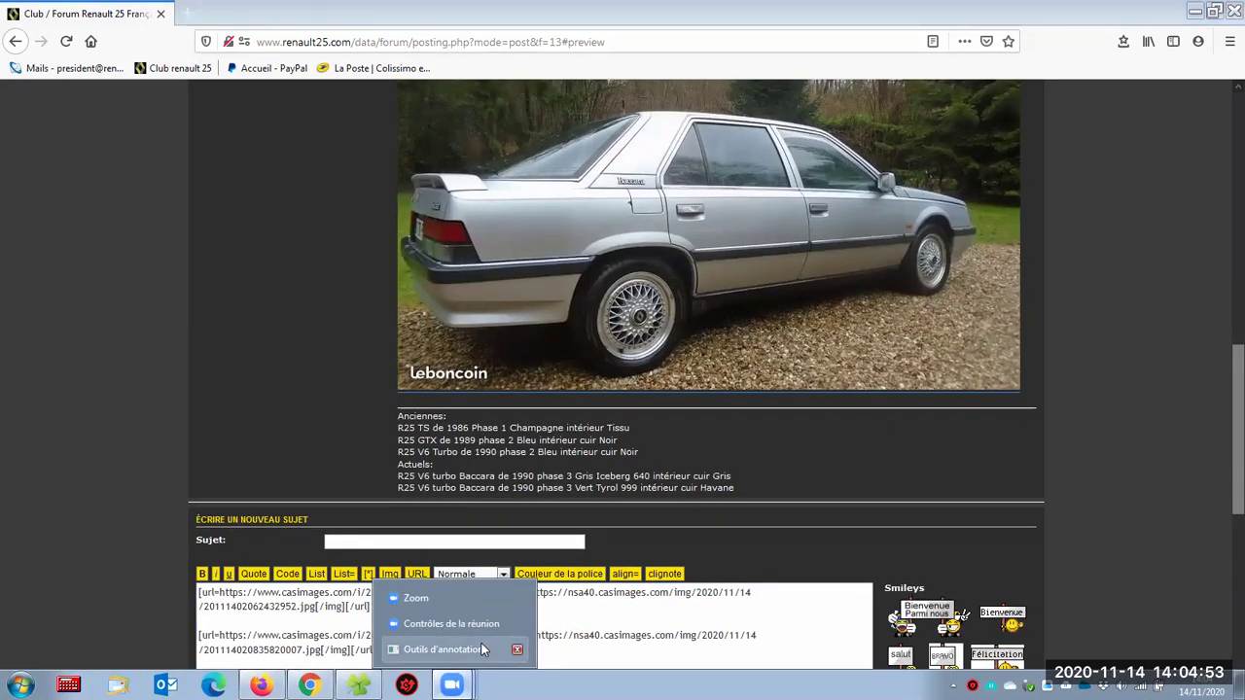
click(1027, 545)
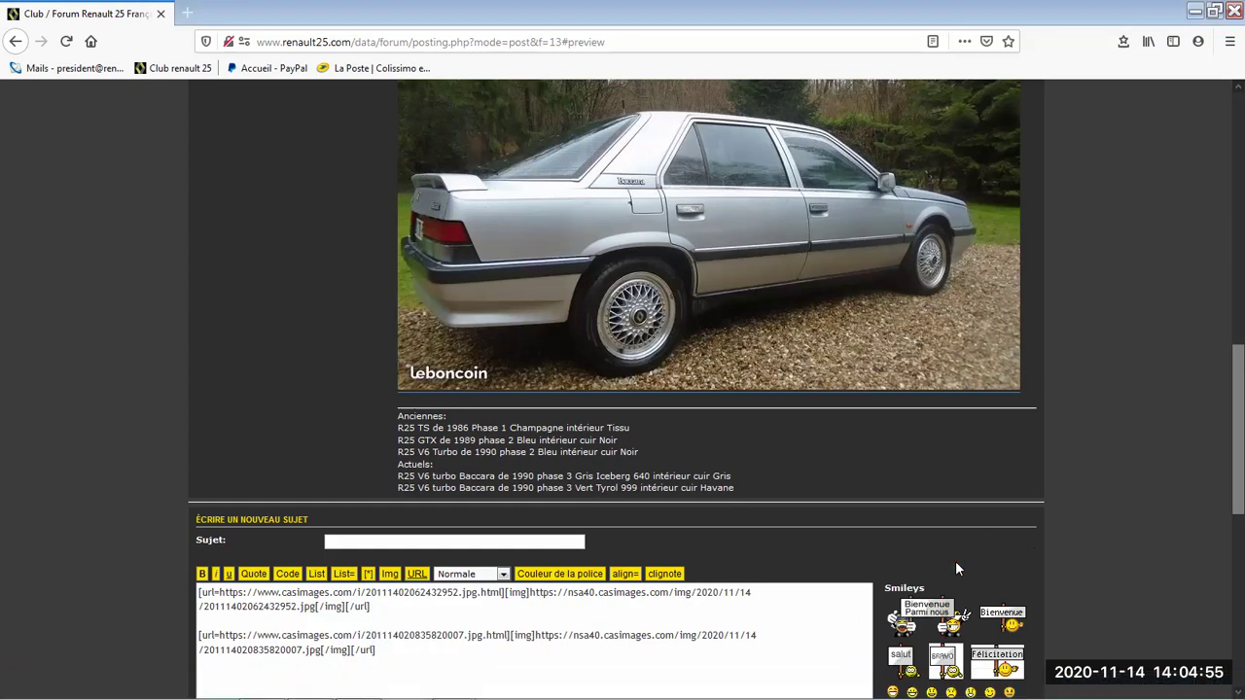
click(656, 672)
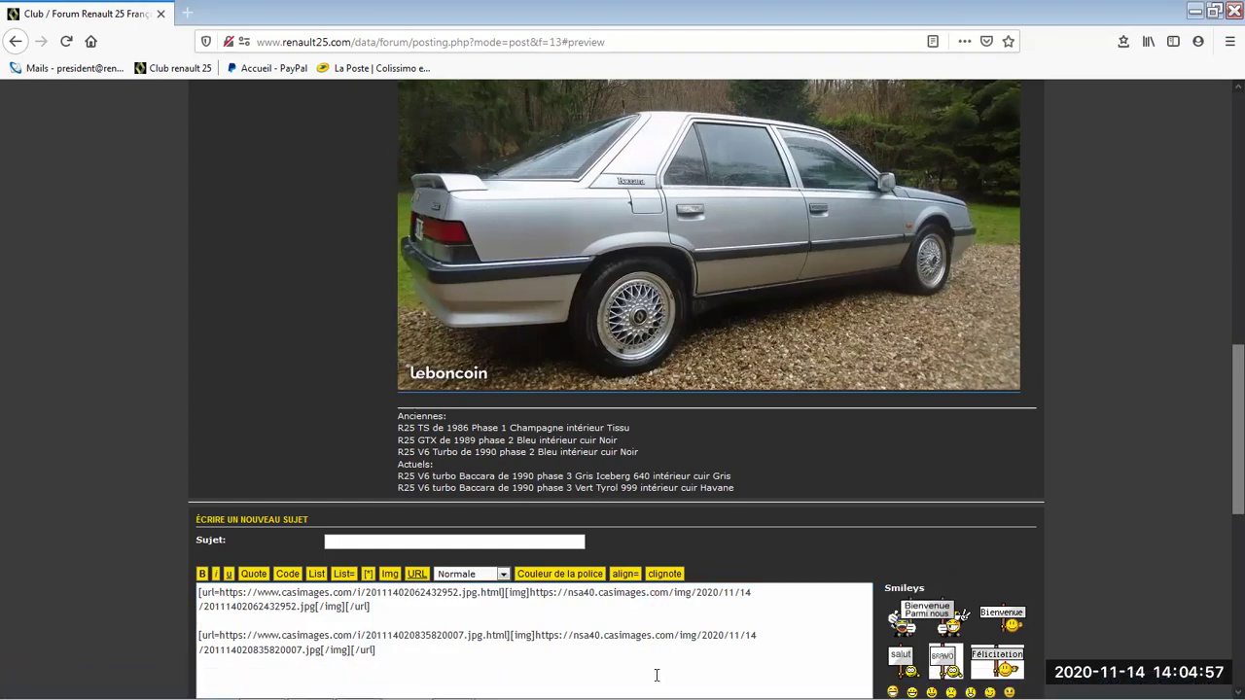